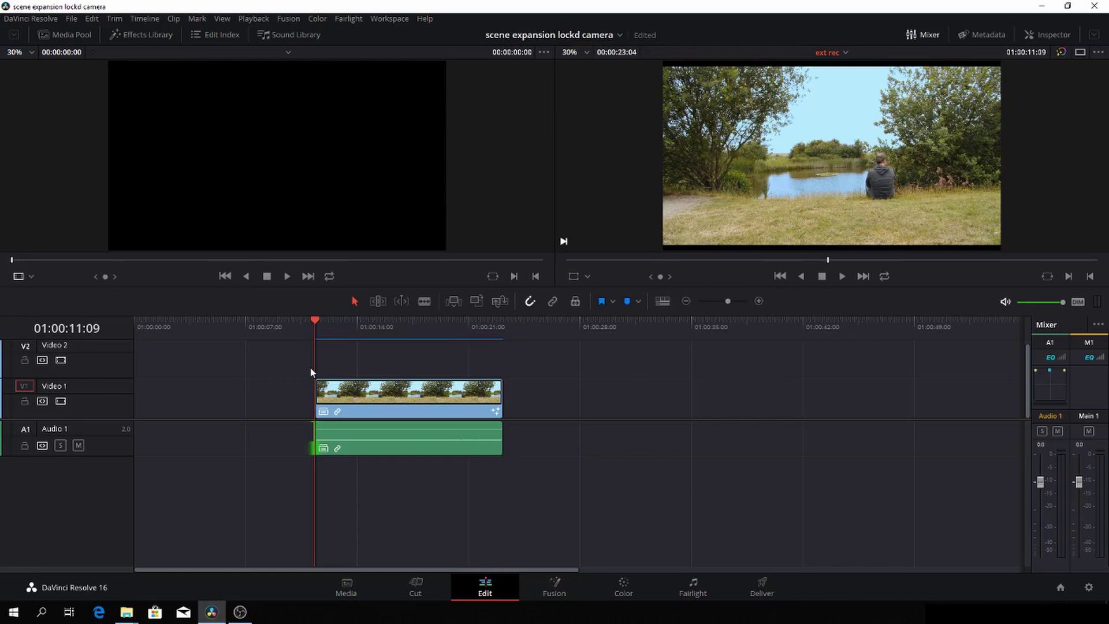
# - Play the lakeside clip and stop playback at 01:00:17:02
pyautogui.press('space')
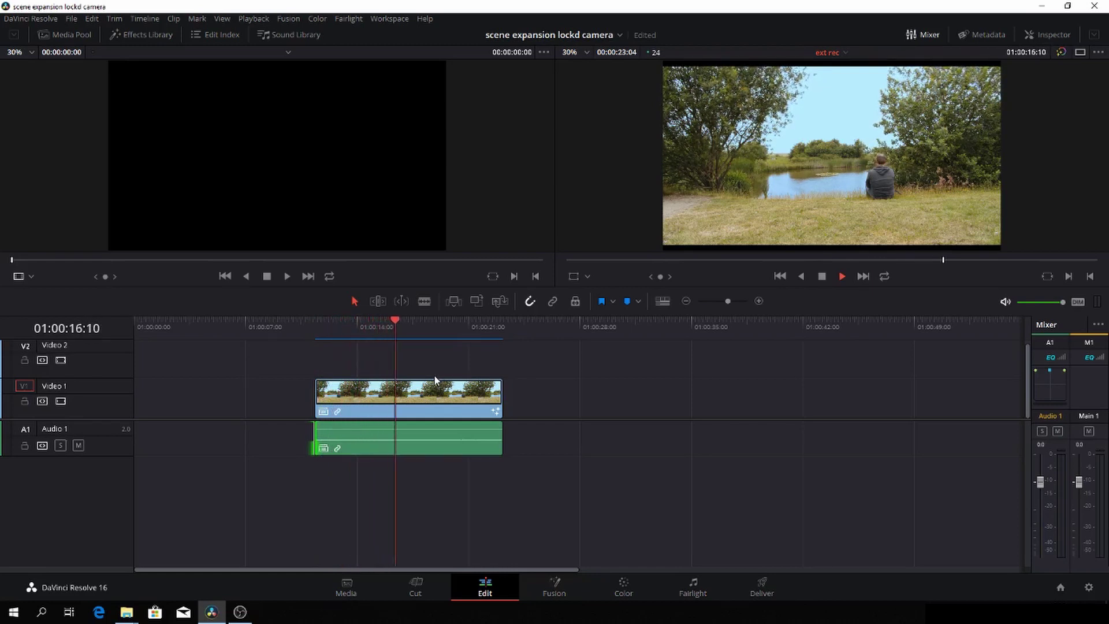
pyautogui.press('space')
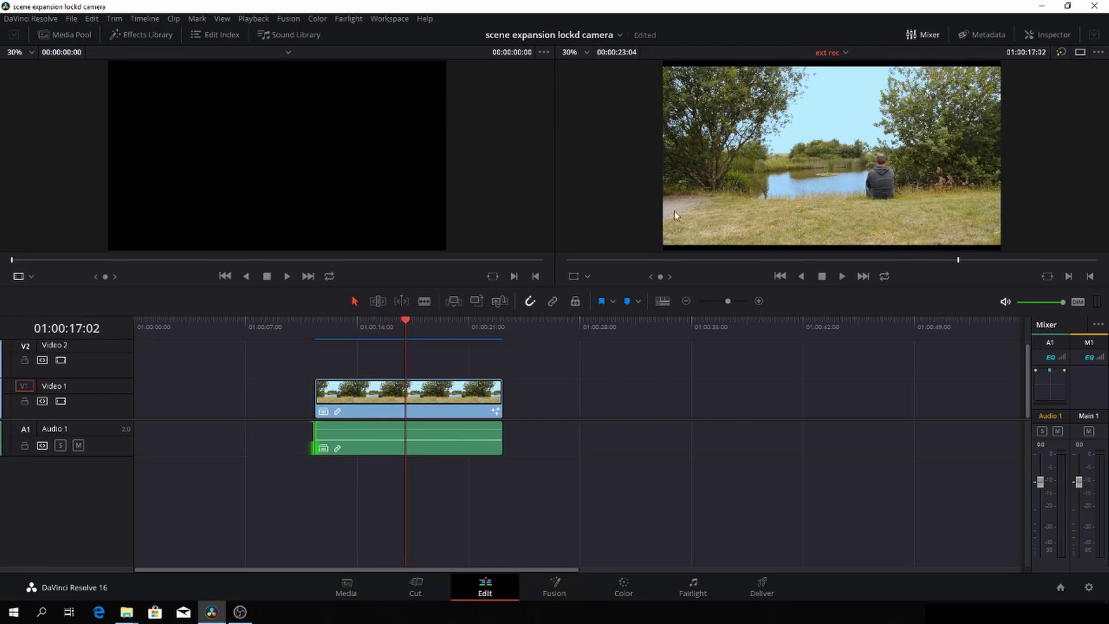
# - Switch to Fusion and preview the Backplate mountain and statue images in the viewer
pyautogui.click(555, 587)
pyautogui.scroll(3, 397, 374)
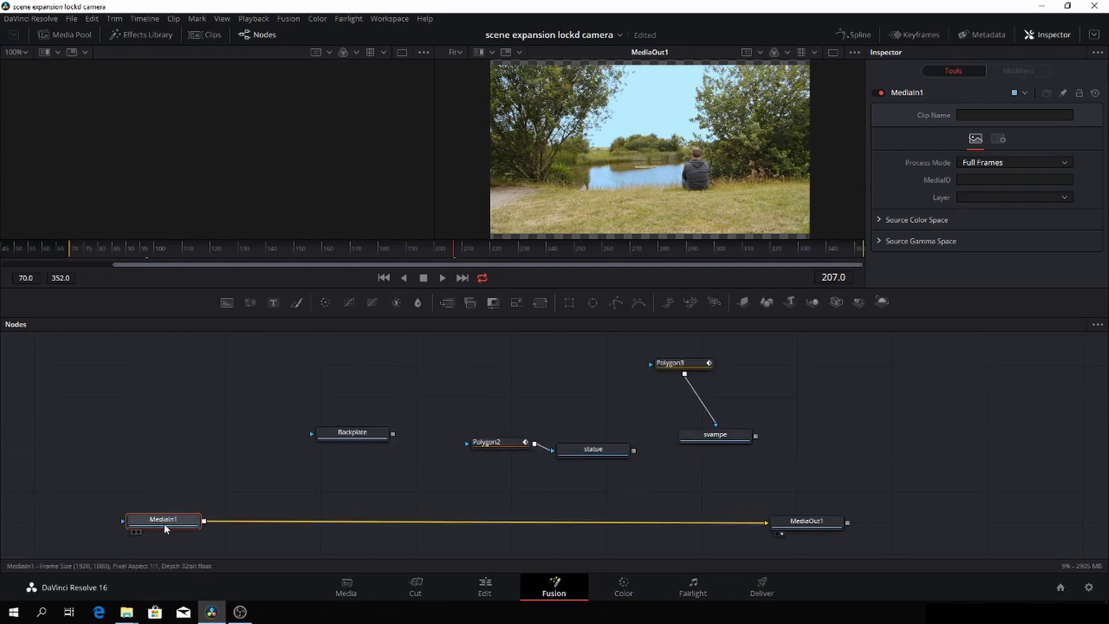
pyautogui.click(354, 435)
pyautogui.press('1')
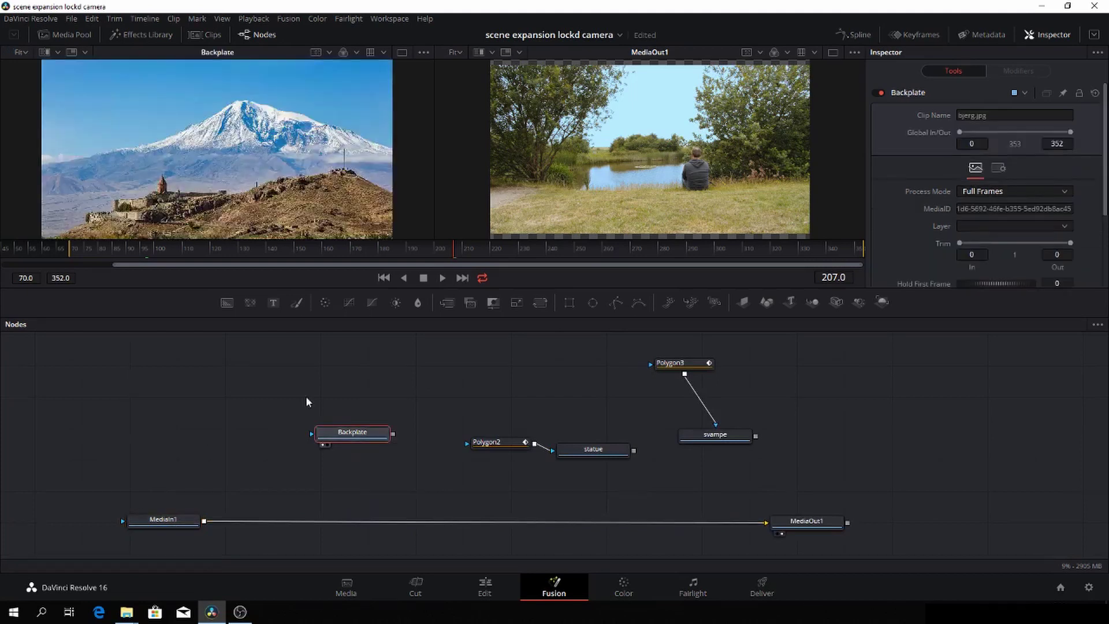
pyautogui.click(593, 453)
pyautogui.press('1')
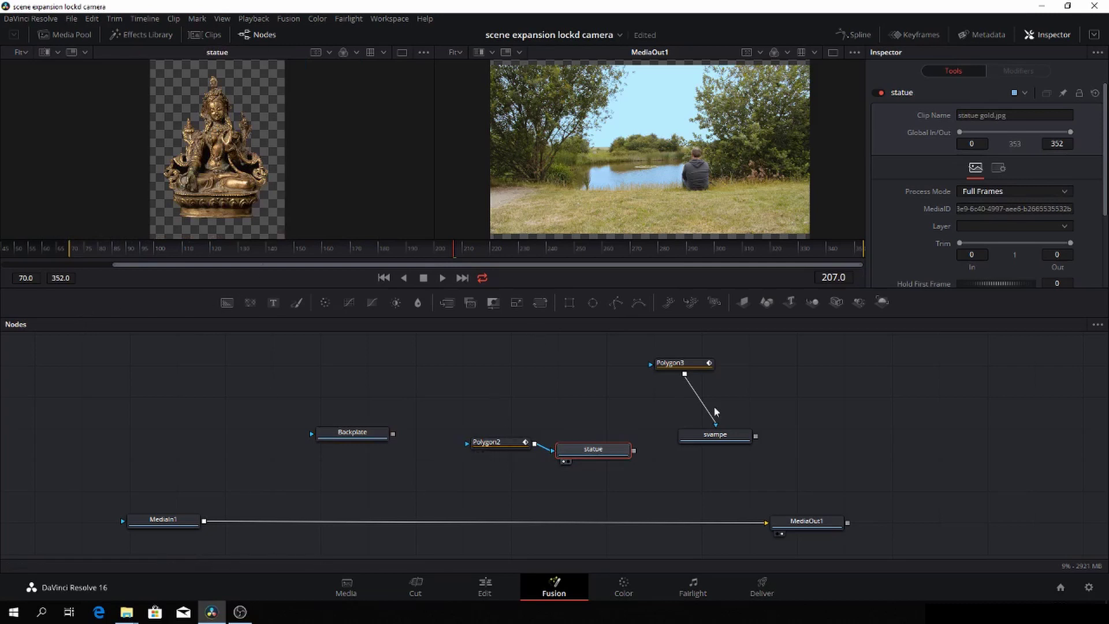
# - Preview the svampe mushroom image and inspect its Polygon3 mask, ending with nothing selected
pyautogui.click(720, 438)
pyautogui.press('1')
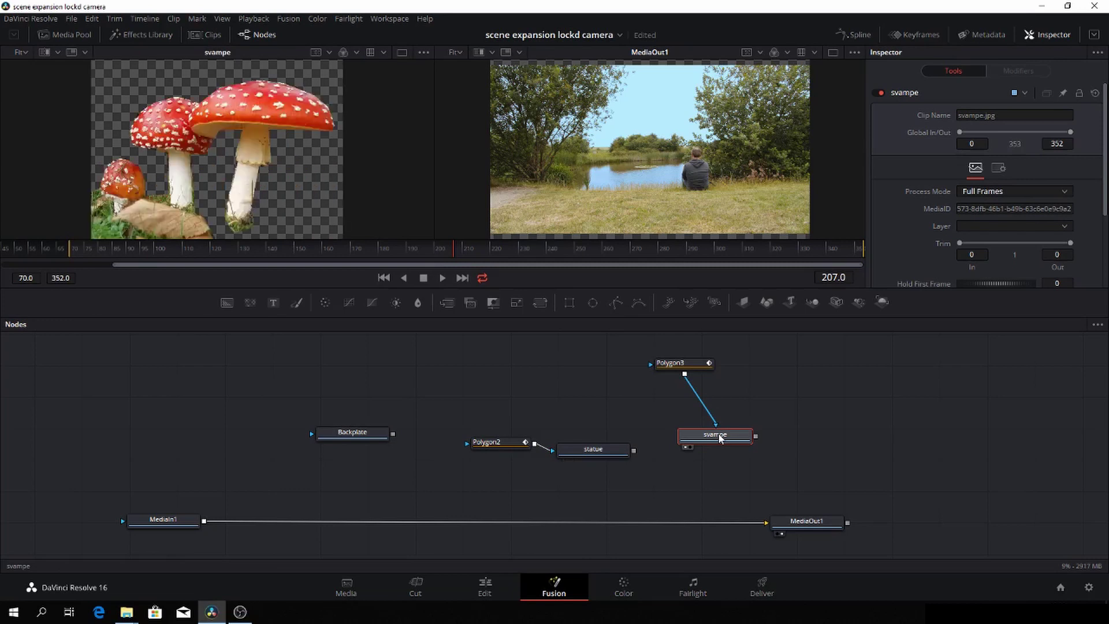
pyautogui.click(697, 370)
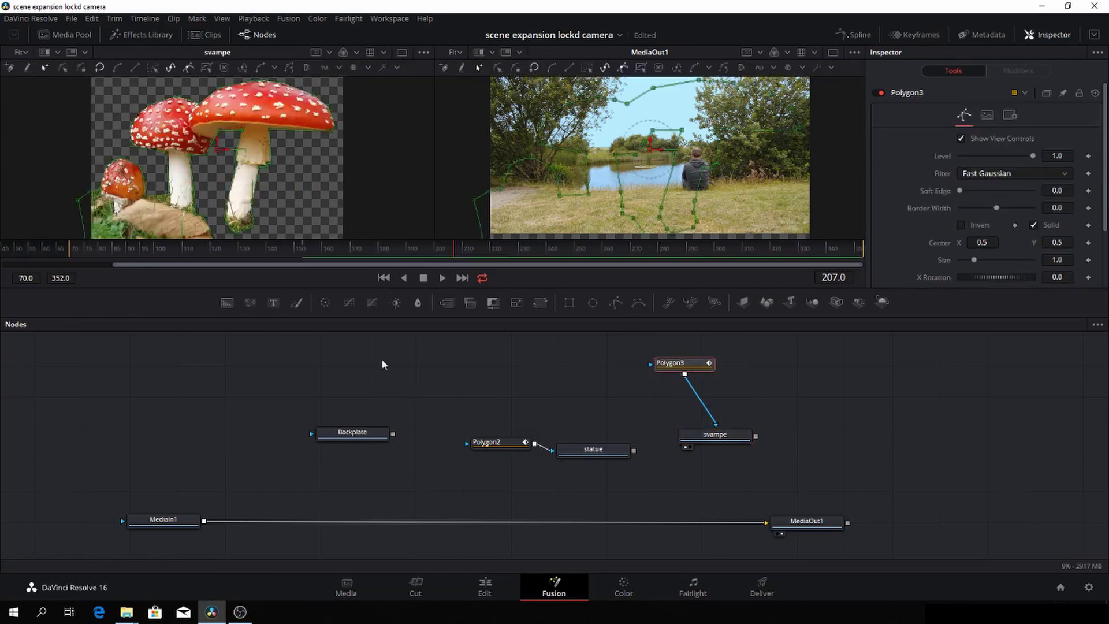
pyautogui.click(731, 439)
pyautogui.scroll(-2, 368, 416)
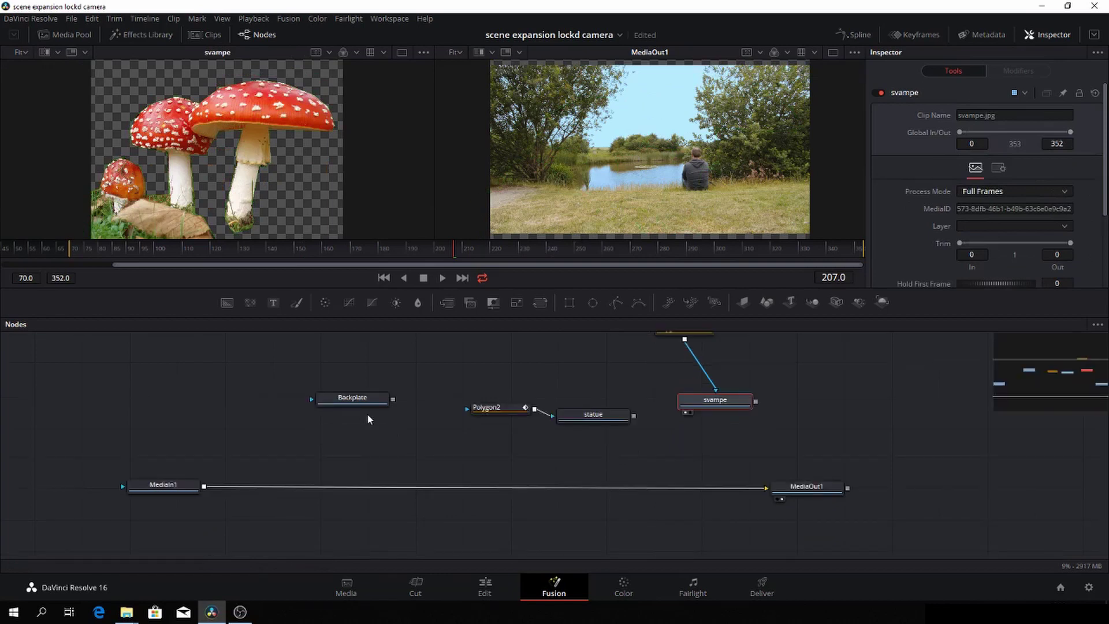
pyautogui.scroll(-2, 368, 416)
pyautogui.scroll(2, 382, 418)
pyautogui.click(410, 358)
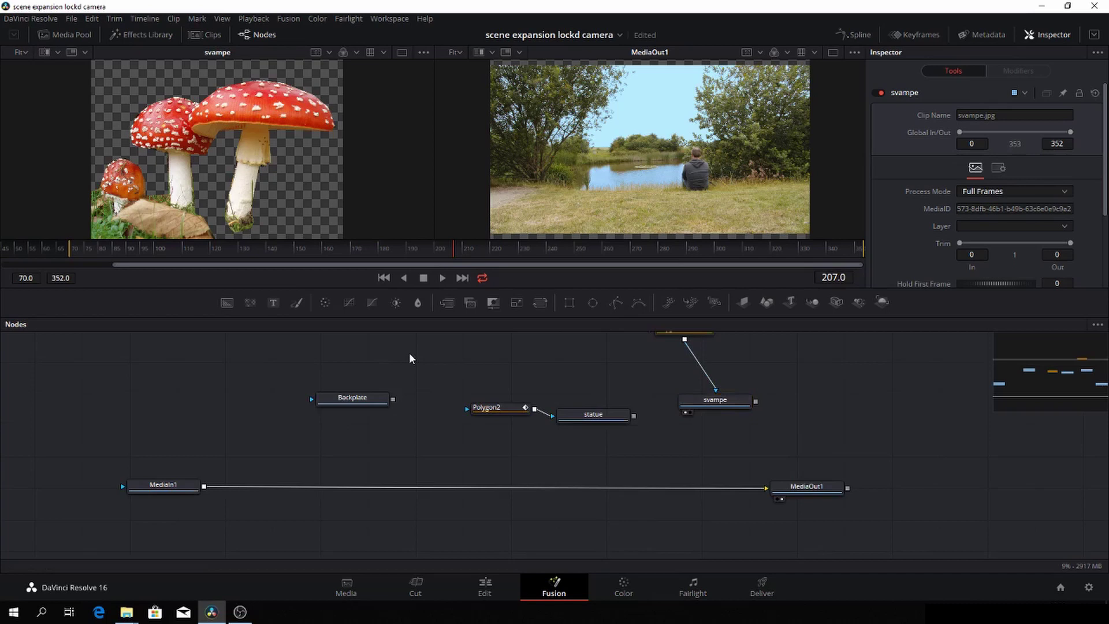
# - Drop Merge1 onto the MediaIn1–MediaOut1 link, test then remove a Backplate link, add ColorCorrector1
pyautogui.click(446, 303)
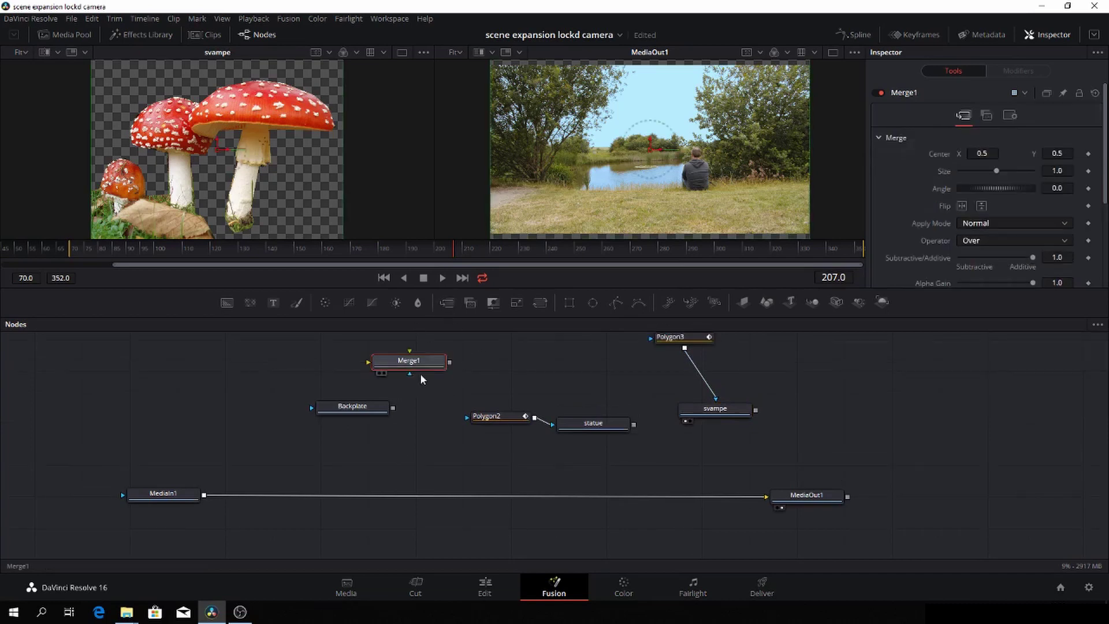
pyautogui.moveTo(423, 365); pyautogui.dragTo(373, 496)
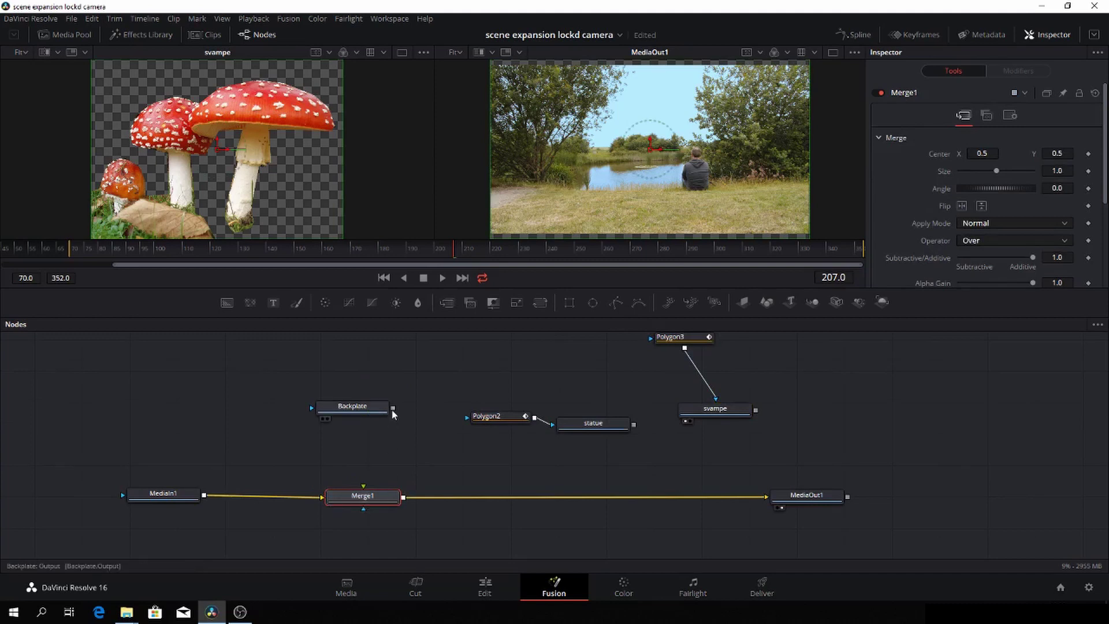
pyautogui.moveTo(393, 410); pyautogui.dragTo(367, 502)
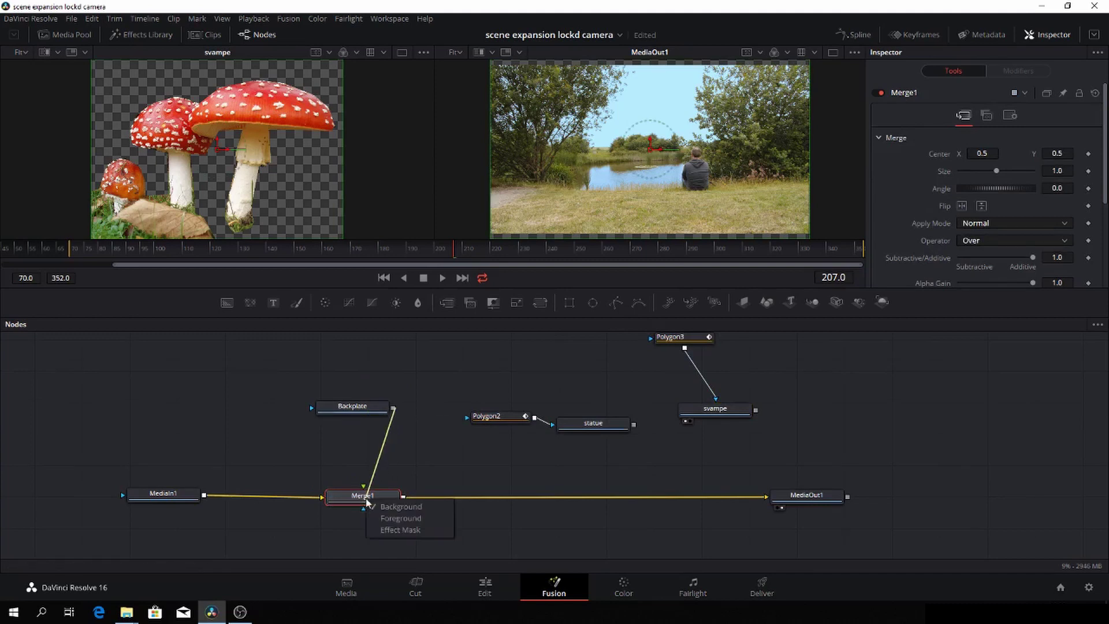
pyautogui.click(401, 517)
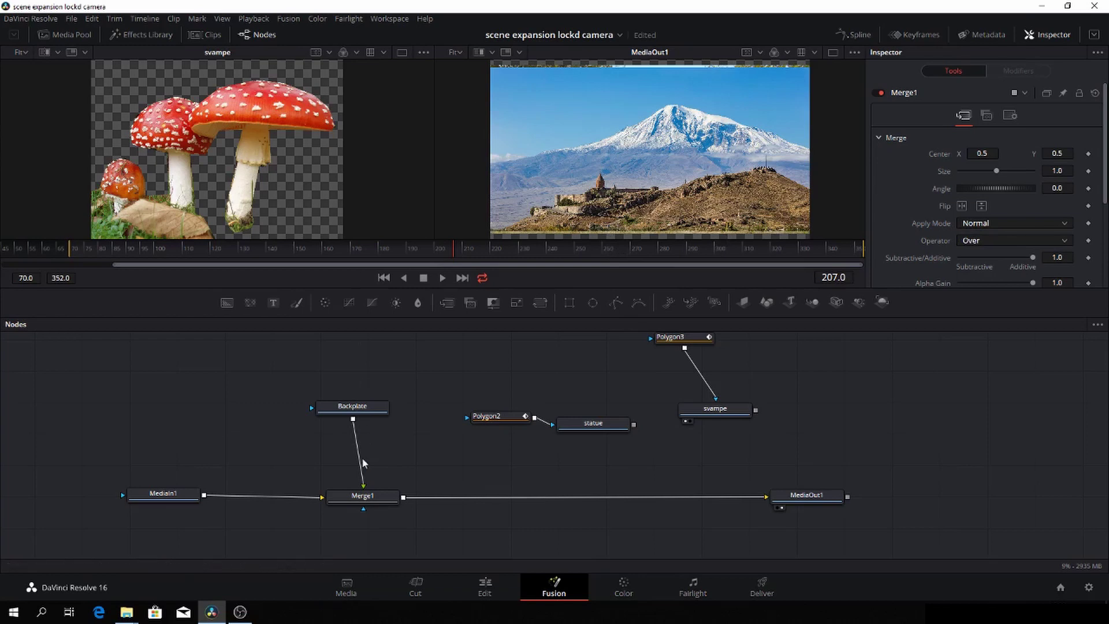
pyautogui.moveTo(363, 485); pyautogui.dragTo(365, 482)
pyautogui.scroll(-2, 405, 432)
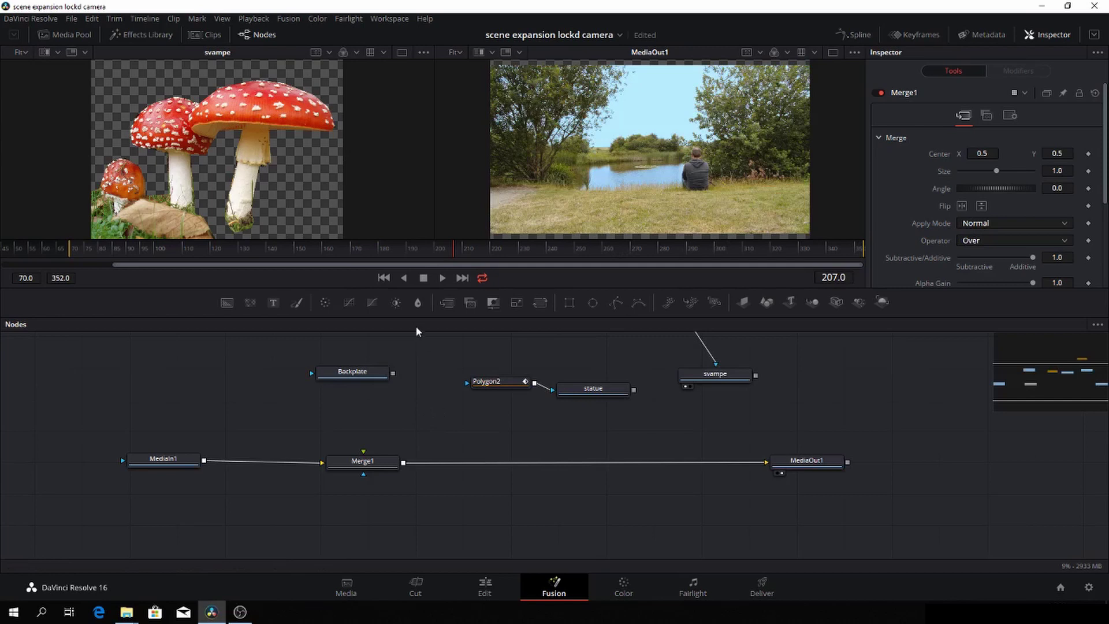
pyautogui.click(323, 302)
# - Wire MediaIn1 into ColorCorrector1 below Merge1, view it, and try saturation 1.41 before resetting to 1.0
pyautogui.moveTo(436, 406); pyautogui.dragTo(357, 518)
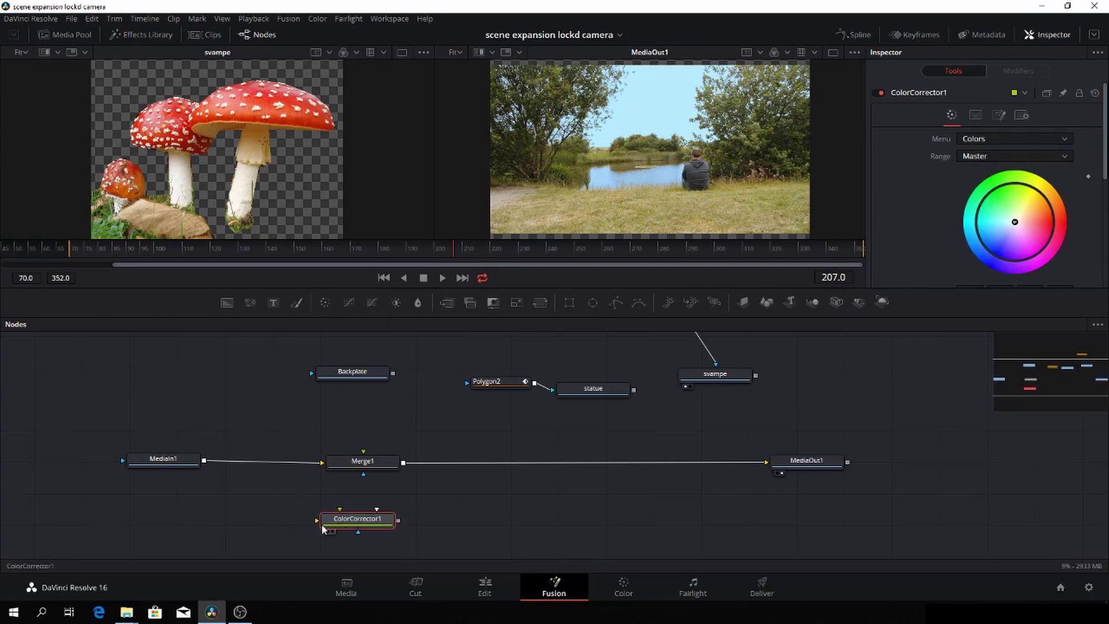
pyautogui.moveTo(205, 460); pyautogui.dragTo(317, 521)
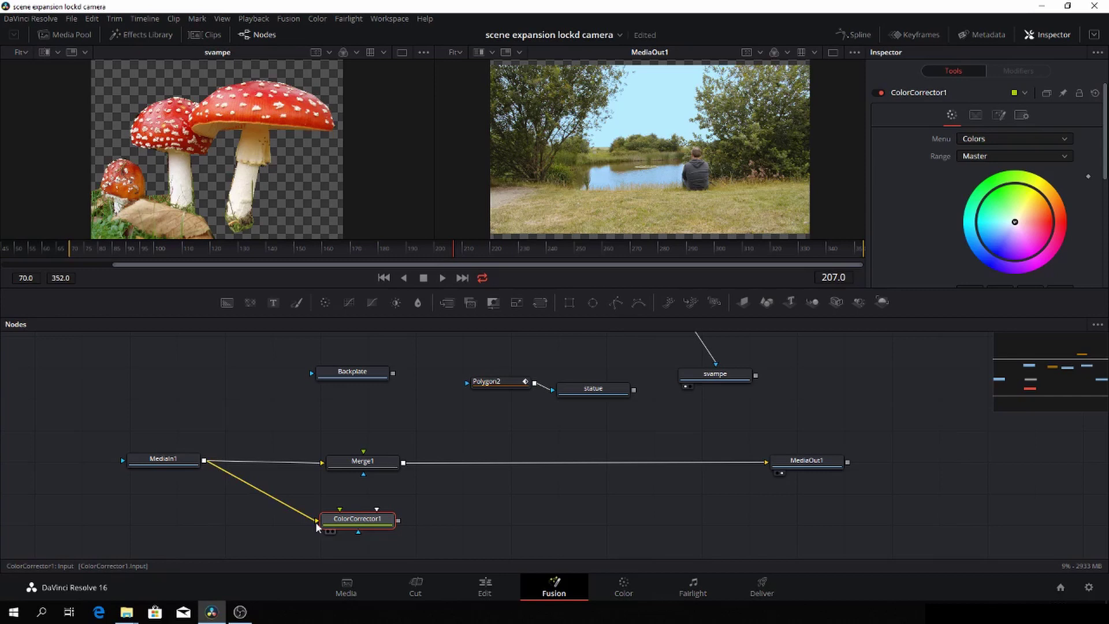
pyautogui.press('1')
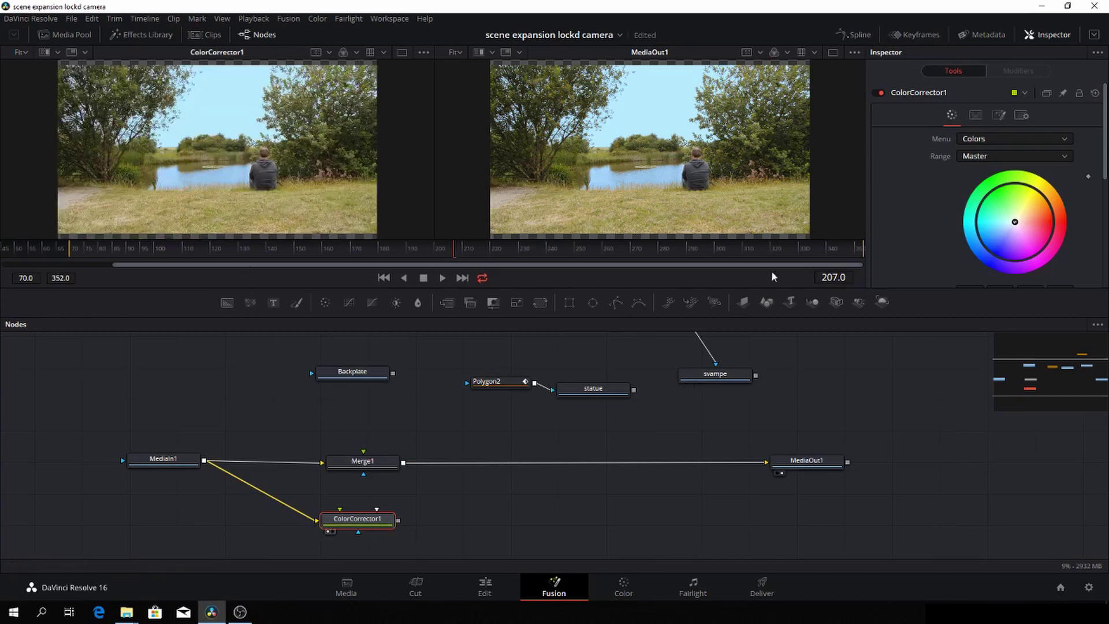
pyautogui.scroll(-3, 944, 191)
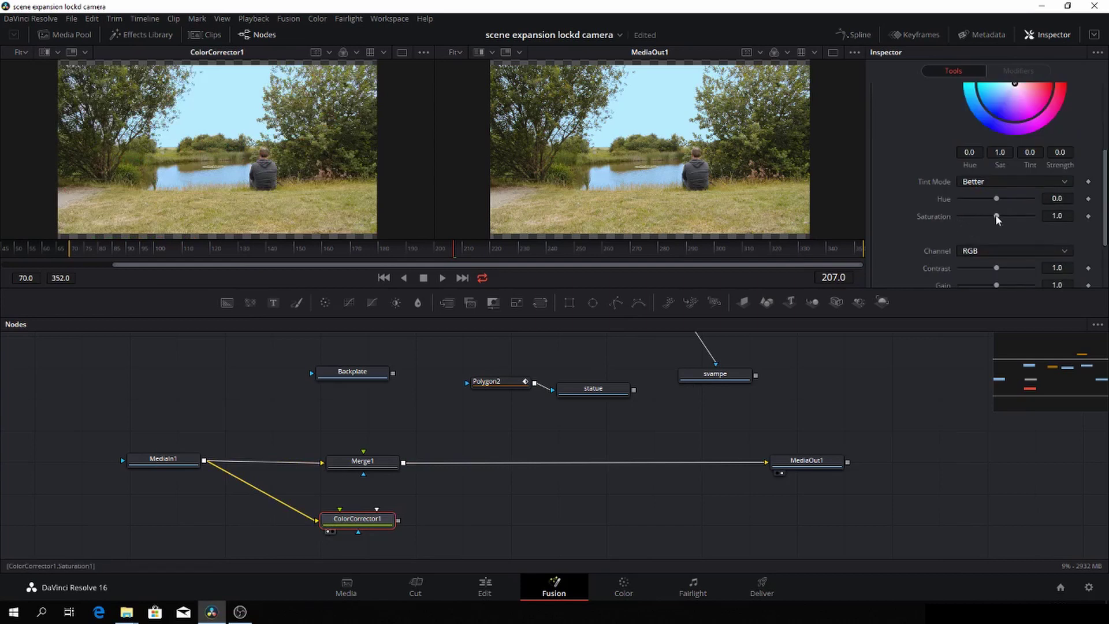
pyautogui.moveTo(996, 216); pyautogui.dragTo(947, 215)
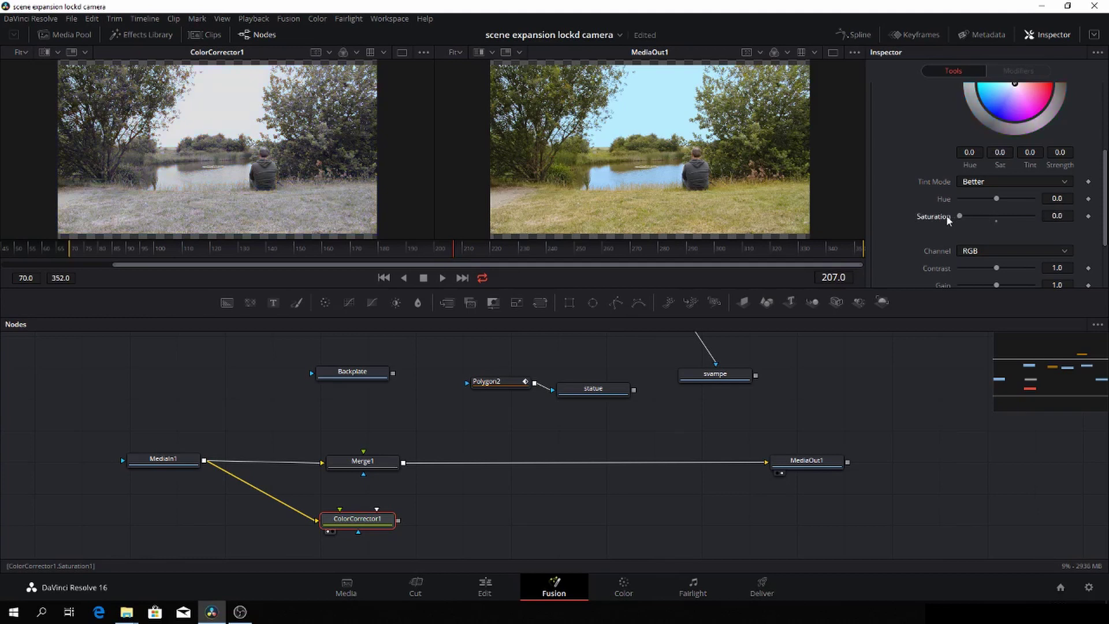
pyautogui.doubleClick(937, 216)
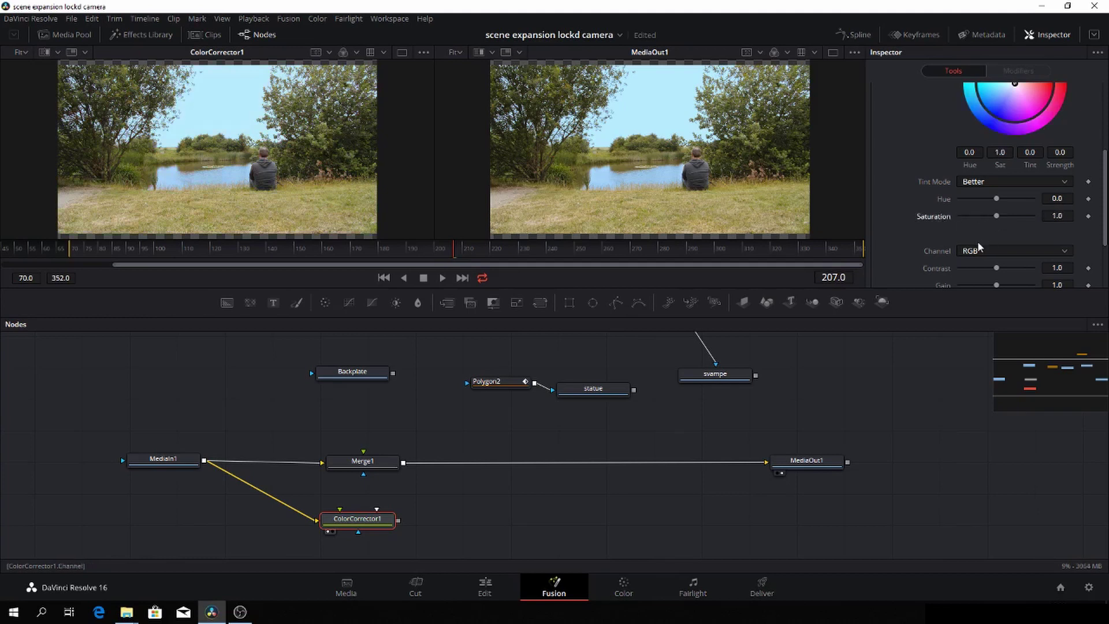
pyautogui.scroll(3, 995, 238)
pyautogui.scroll(3, 994, 202)
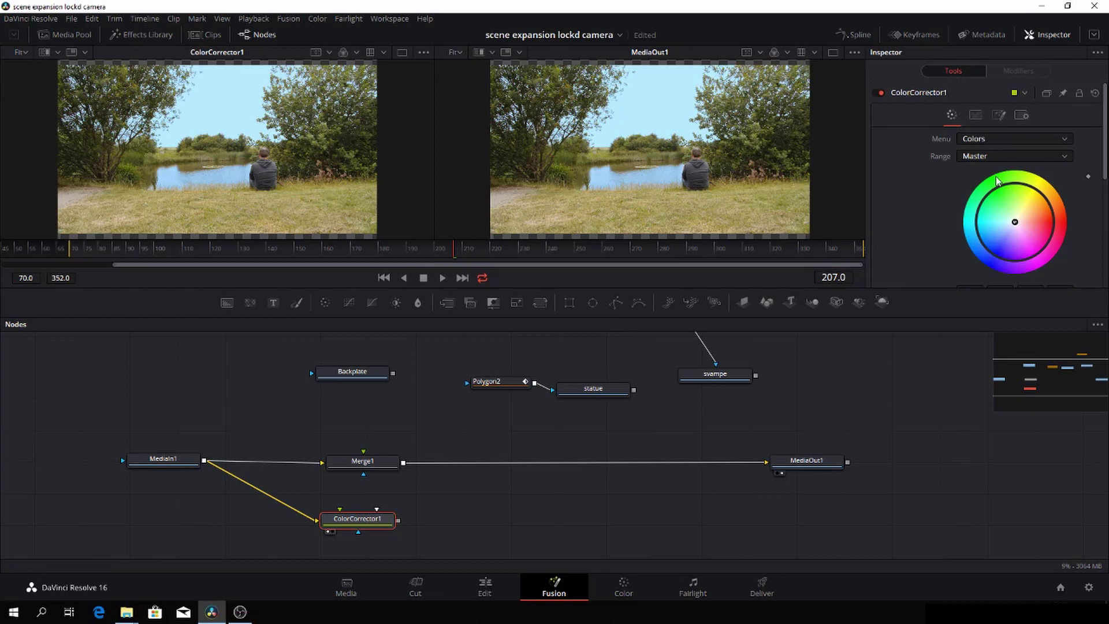
# - Switch ColorCorrector1 to Levels and raise the black input level to 0.134
pyautogui.click(997, 137)
pyautogui.click(987, 166)
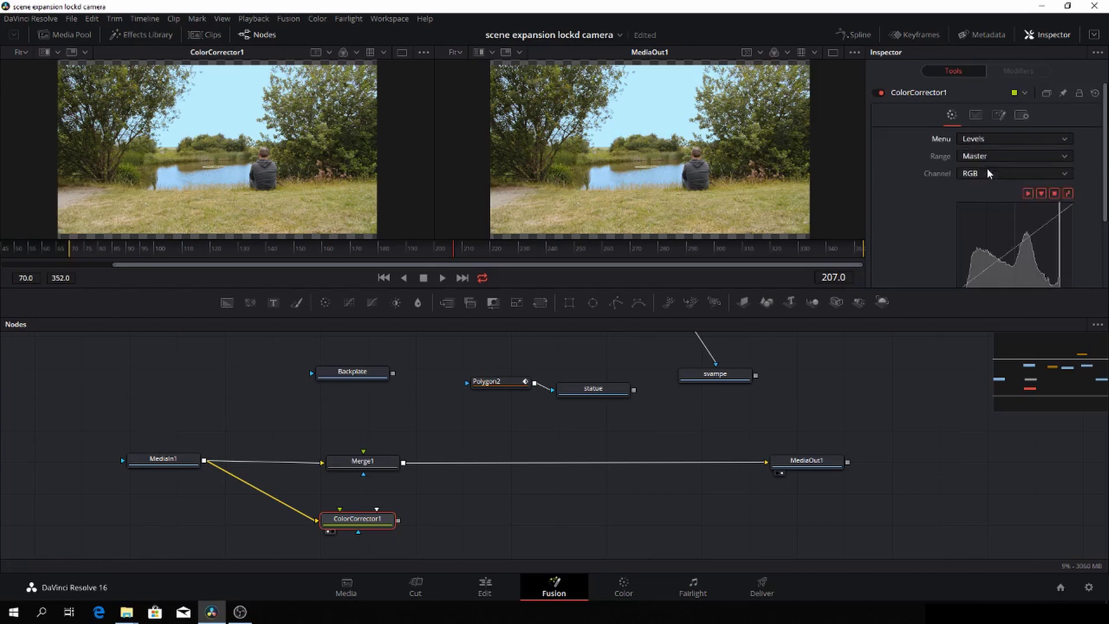
pyautogui.scroll(-3, 962, 231)
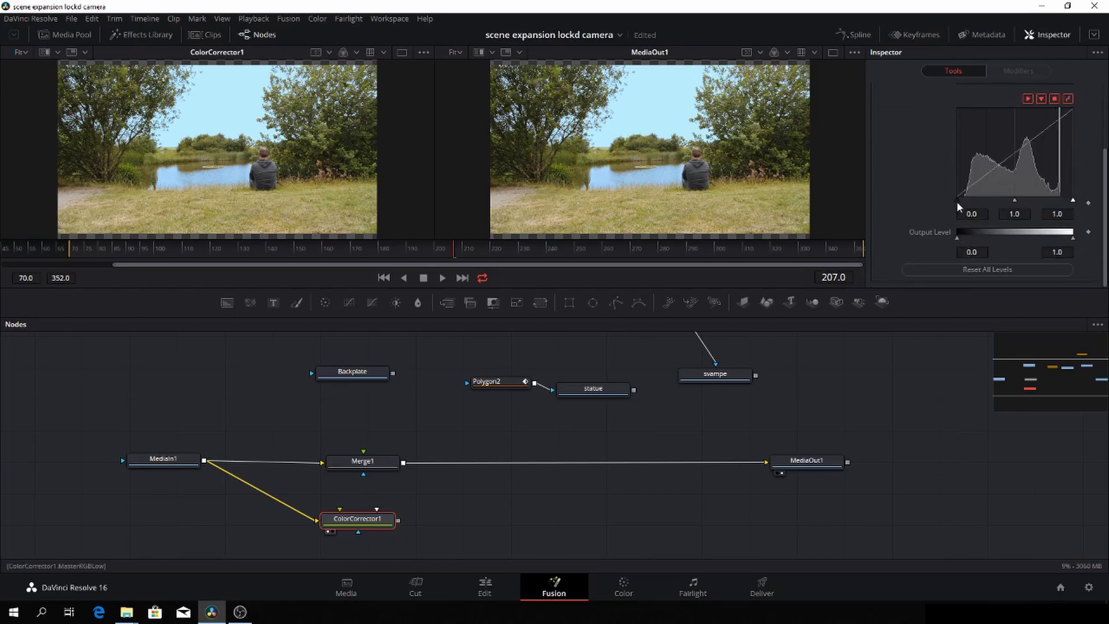
pyautogui.moveTo(958, 200); pyautogui.dragTo(1034, 205)
pyautogui.scroll(2, 993, 179)
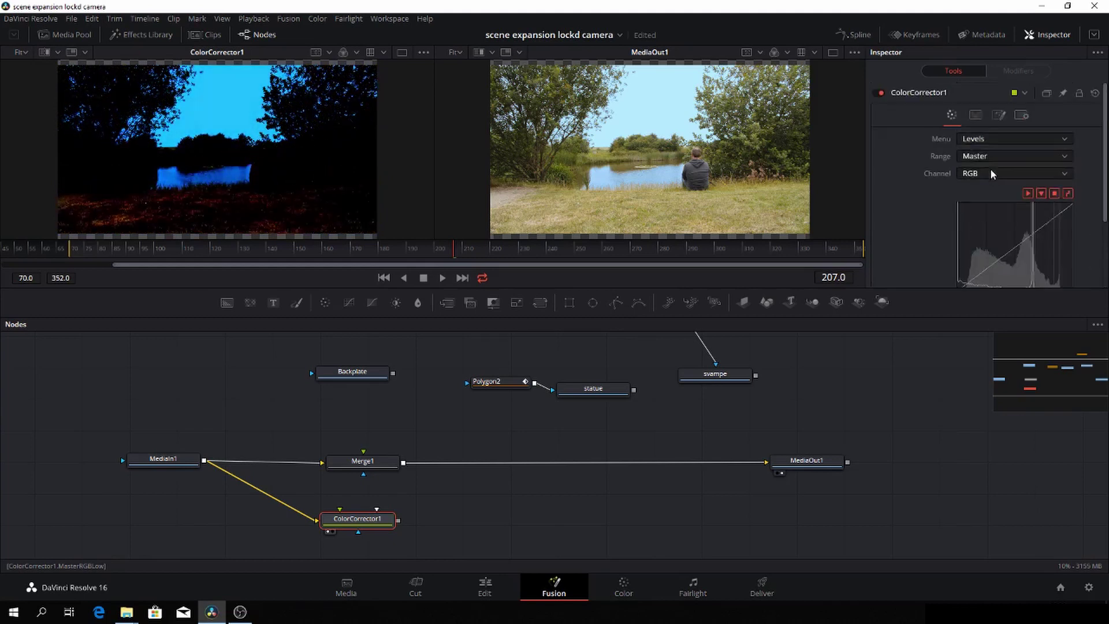
# - Return to Colors mode and drag Saturation down to 0 for a greyscale image
pyautogui.click(996, 140)
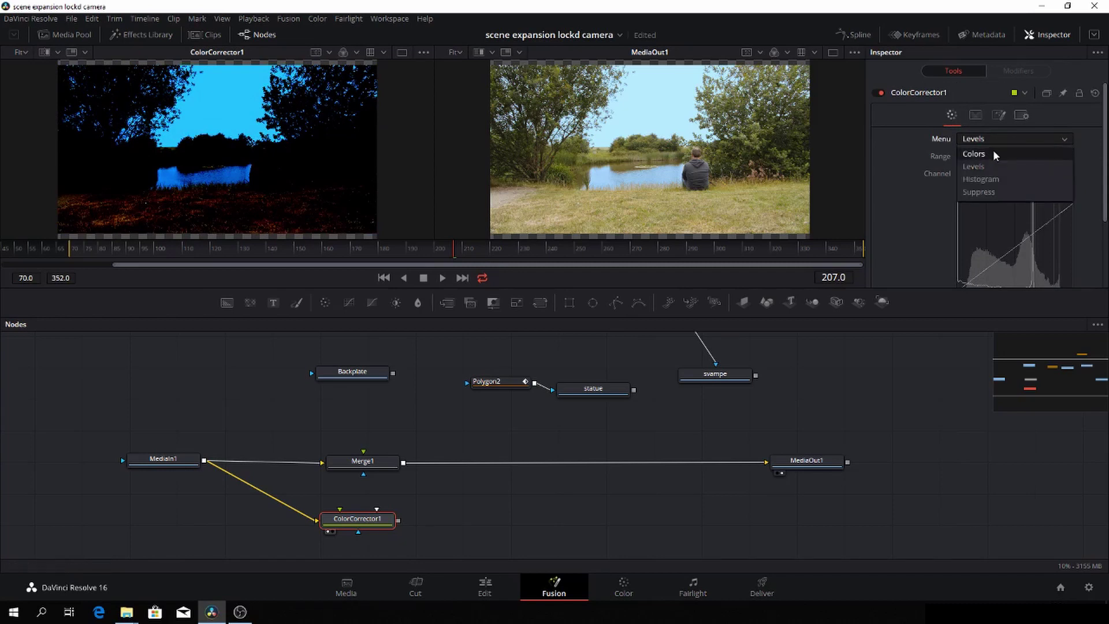
pyautogui.click(993, 153)
pyautogui.scroll(-4, 997, 225)
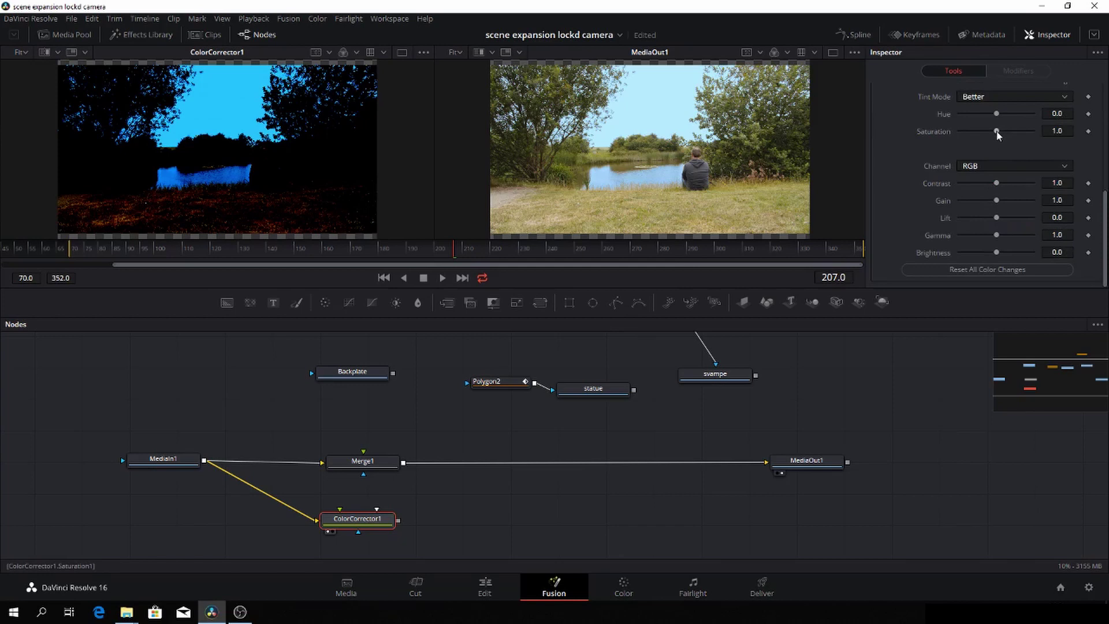
pyautogui.moveTo(996, 132); pyautogui.dragTo(956, 134)
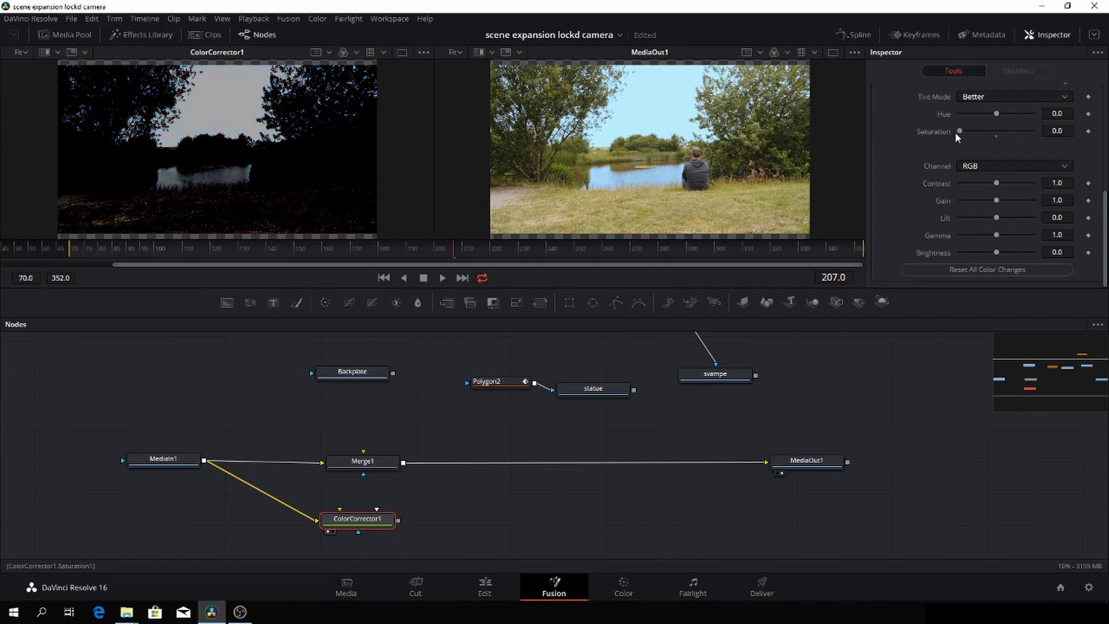
pyautogui.scroll(5, 958, 139)
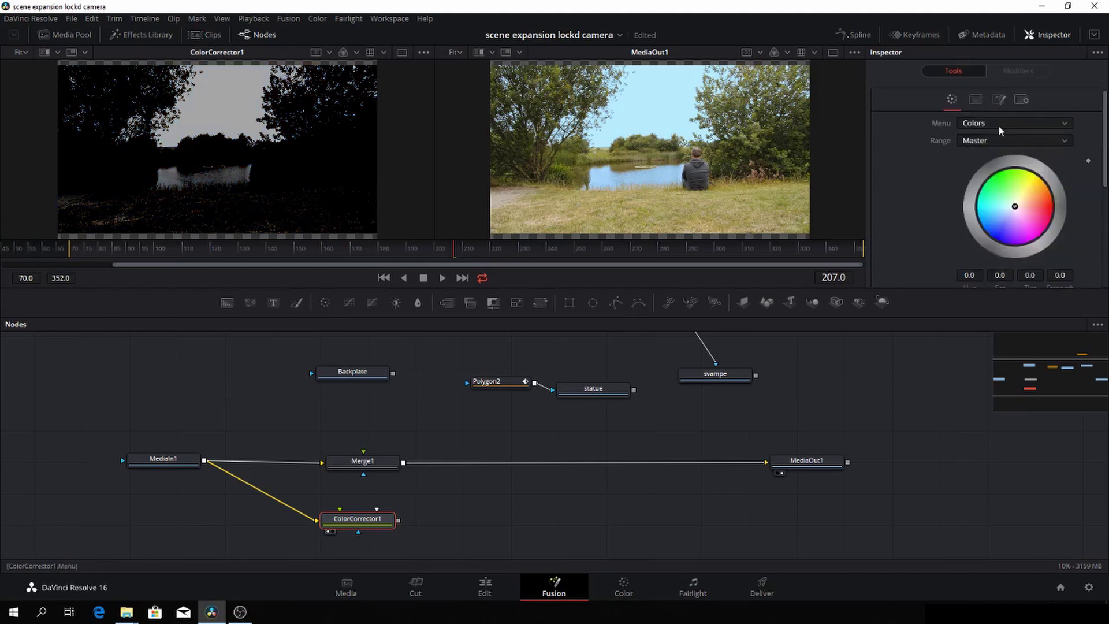
# - Back in Levels, lower the output levels, bringing the high output down to 0.617
pyautogui.click(1000, 122)
pyautogui.click(1000, 149)
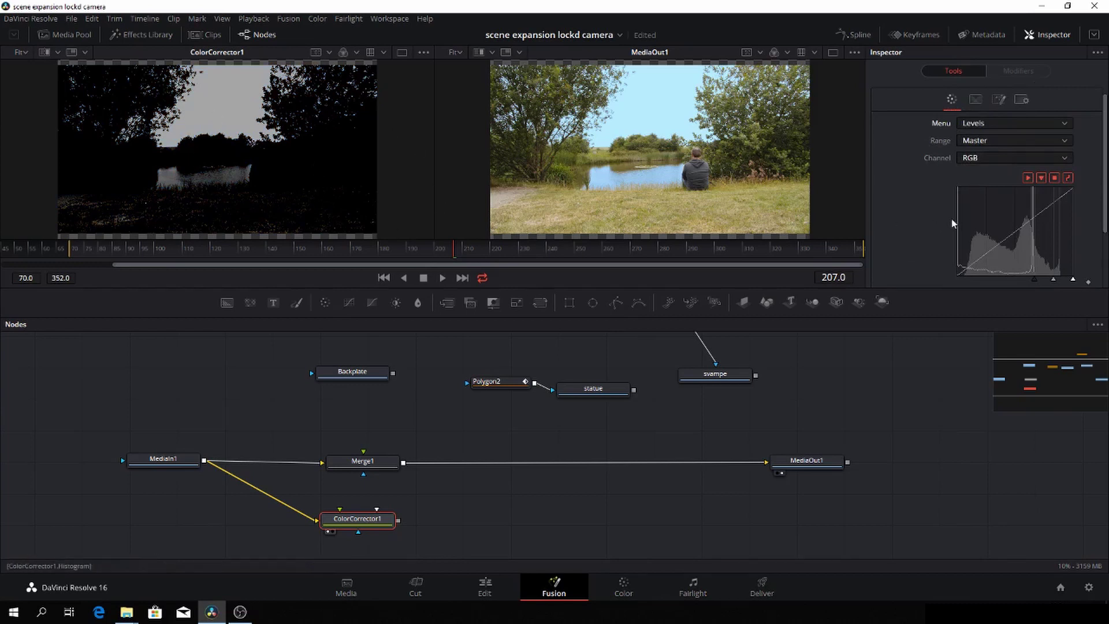
pyautogui.scroll(-3, 938, 223)
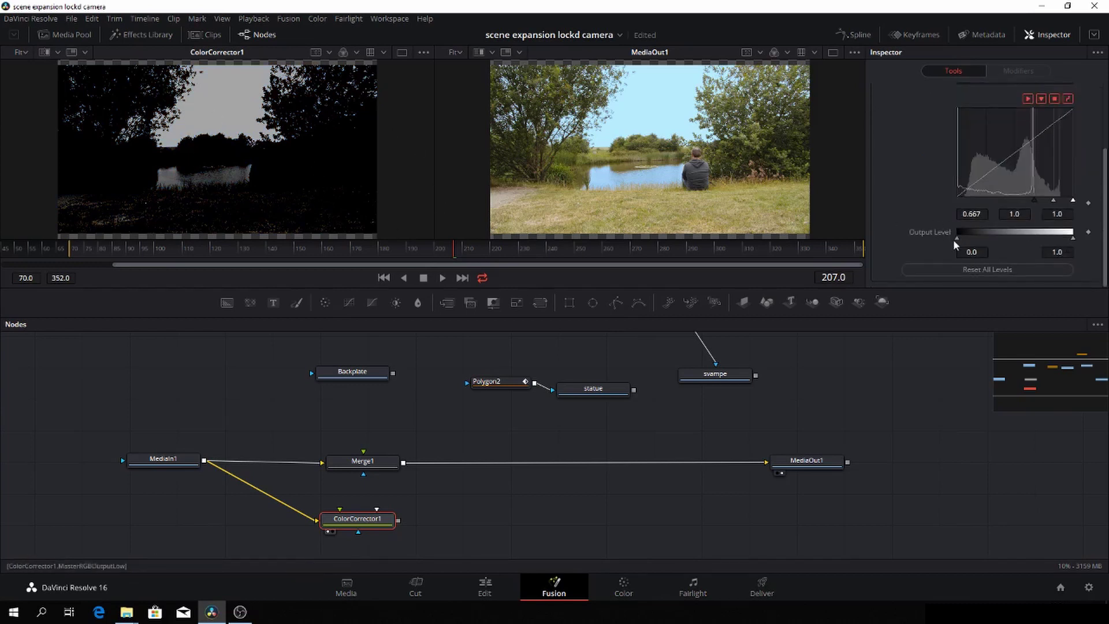
pyautogui.moveTo(957, 240)
pyautogui.mouseDown()
pyautogui.moveTo(981, 239)
pyautogui.moveTo(942, 238)
pyautogui.mouseUp()
pyautogui.moveTo(1074, 239); pyautogui.dragTo(1030, 242)
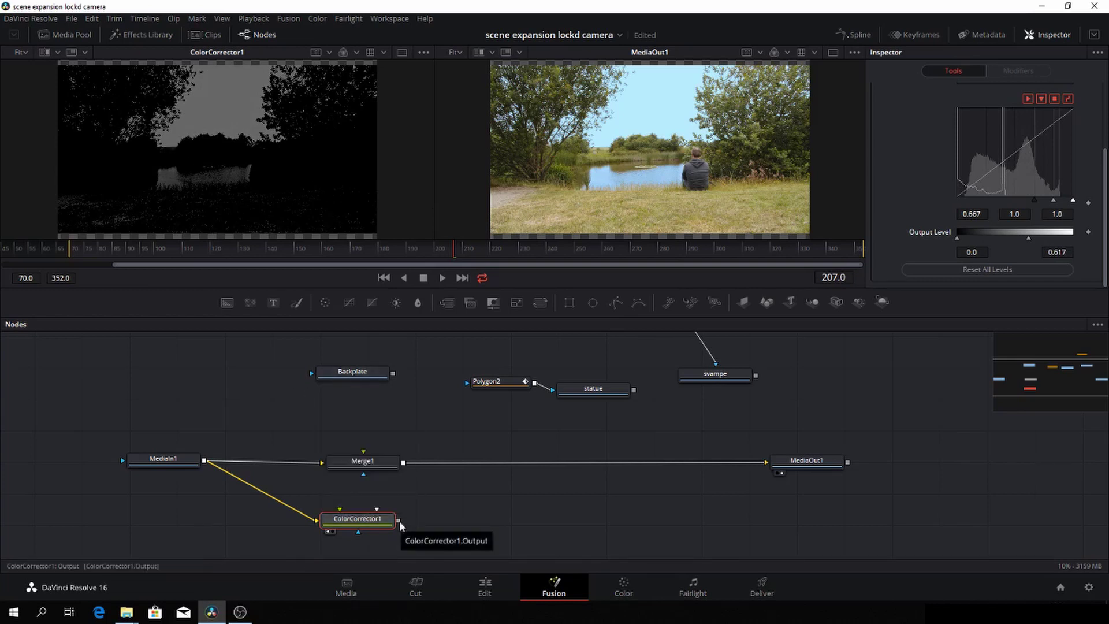
# - Connect ColorCorrector1 to Merge1's mask input and plug Backplate into Merge1 as Foreground
pyautogui.moveTo(401, 523); pyautogui.dragTo(365, 476)
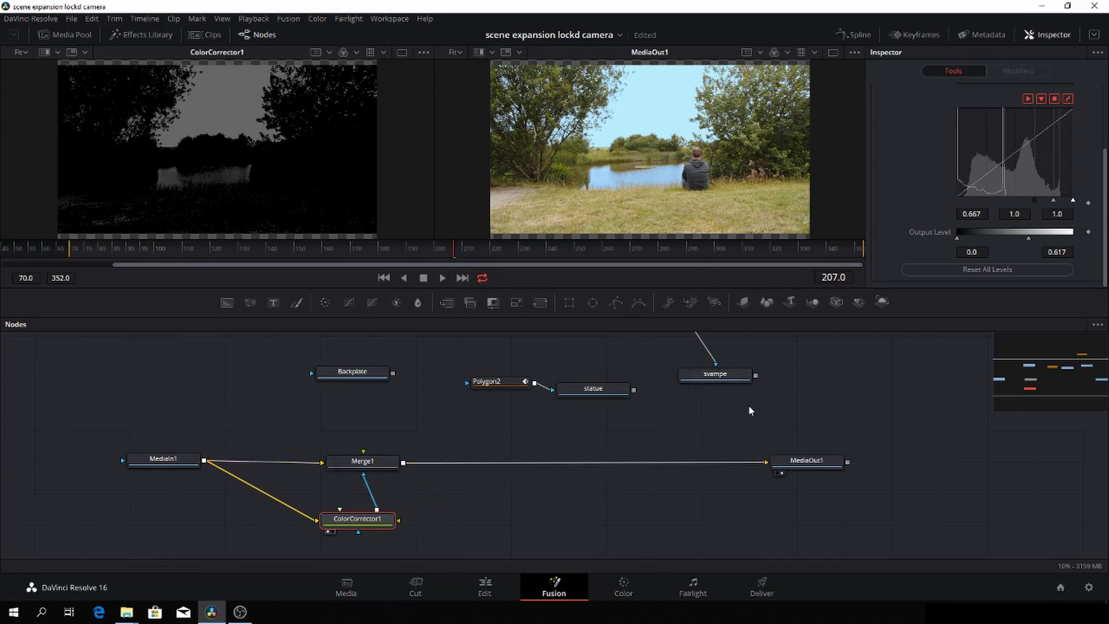
pyautogui.moveTo(394, 373); pyautogui.dragTo(402, 384)
pyautogui.moveTo(394, 427); pyautogui.dragTo(359, 463)
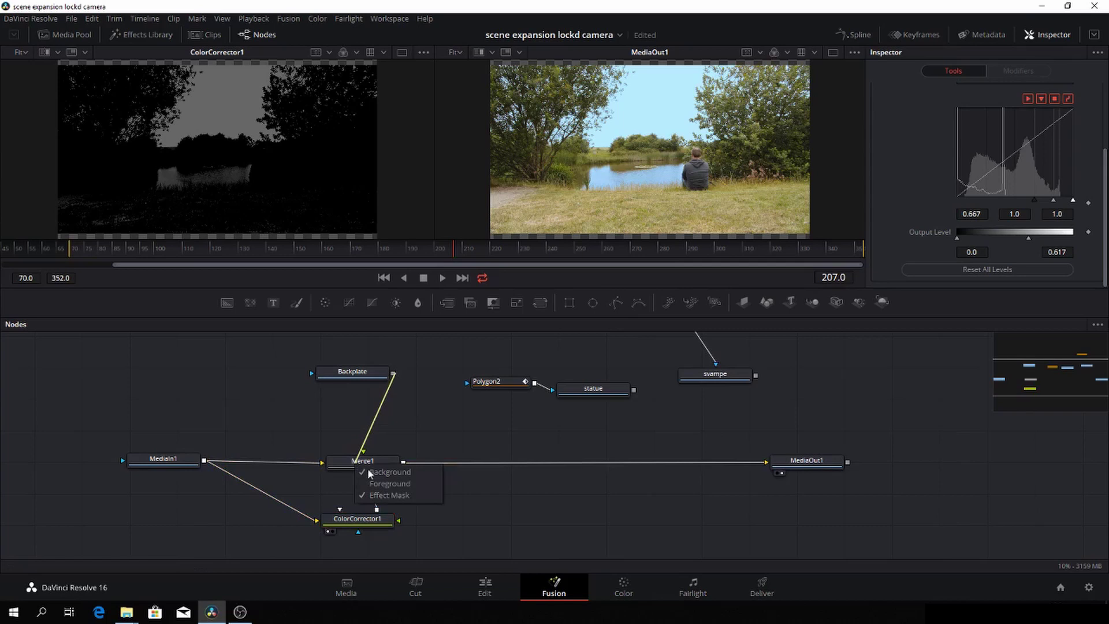
pyautogui.click(401, 486)
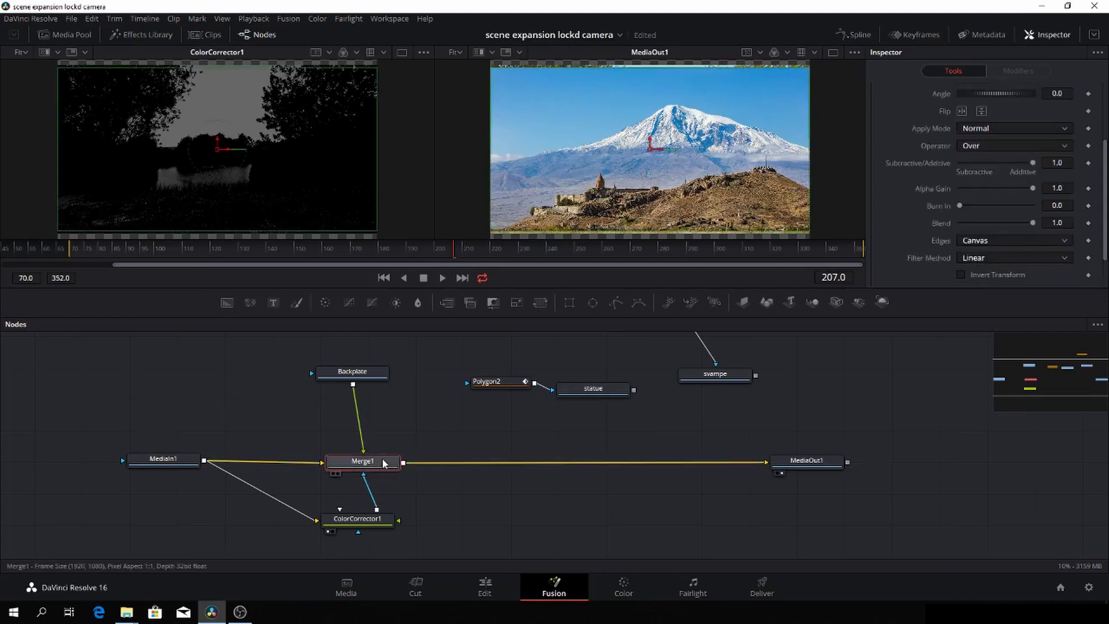
# - Set Merge1's mask Channel to Luminance so the mountain appears only in the sky
pyautogui.scroll(3, 1011, 115)
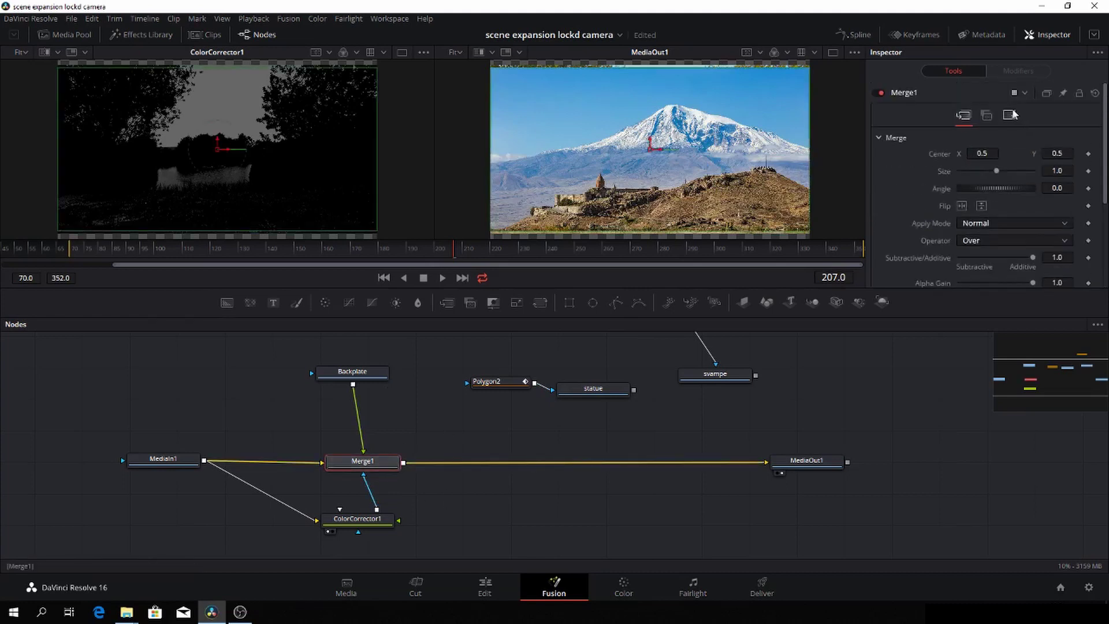
pyautogui.click(1011, 114)
pyautogui.scroll(-2, 1032, 203)
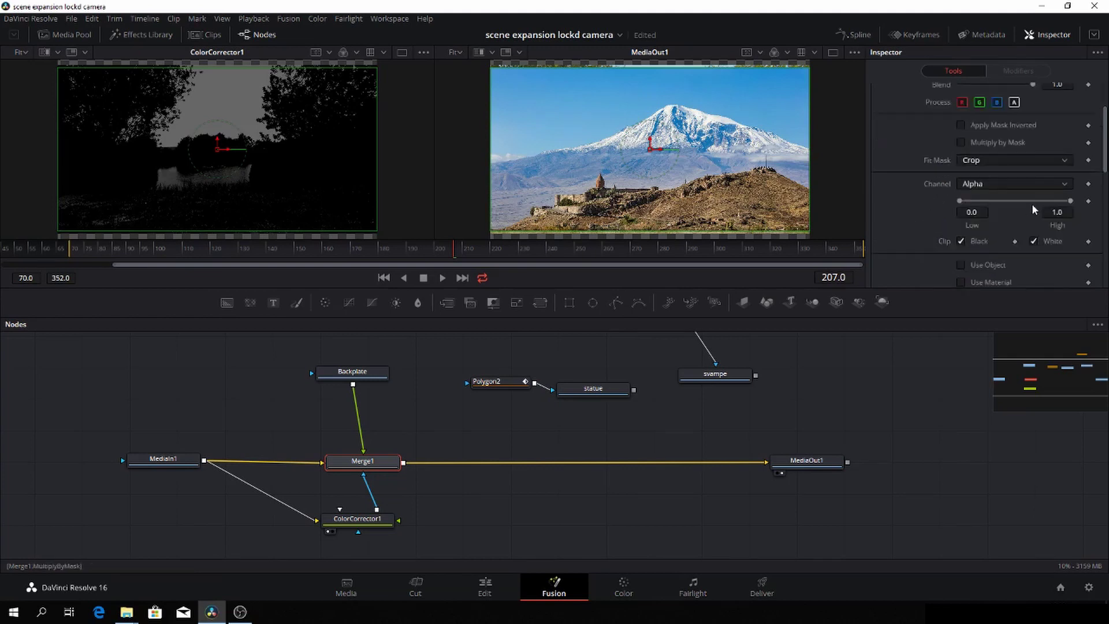
pyautogui.scroll(-2, 1032, 203)
pyautogui.scroll(2, 1011, 187)
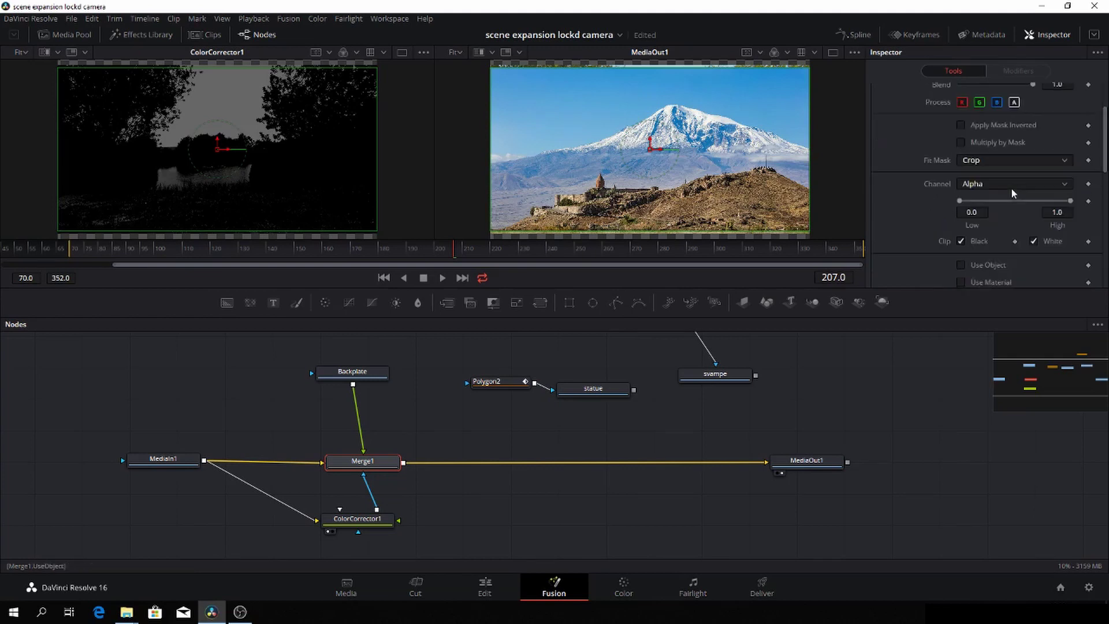
pyautogui.click(1066, 183)
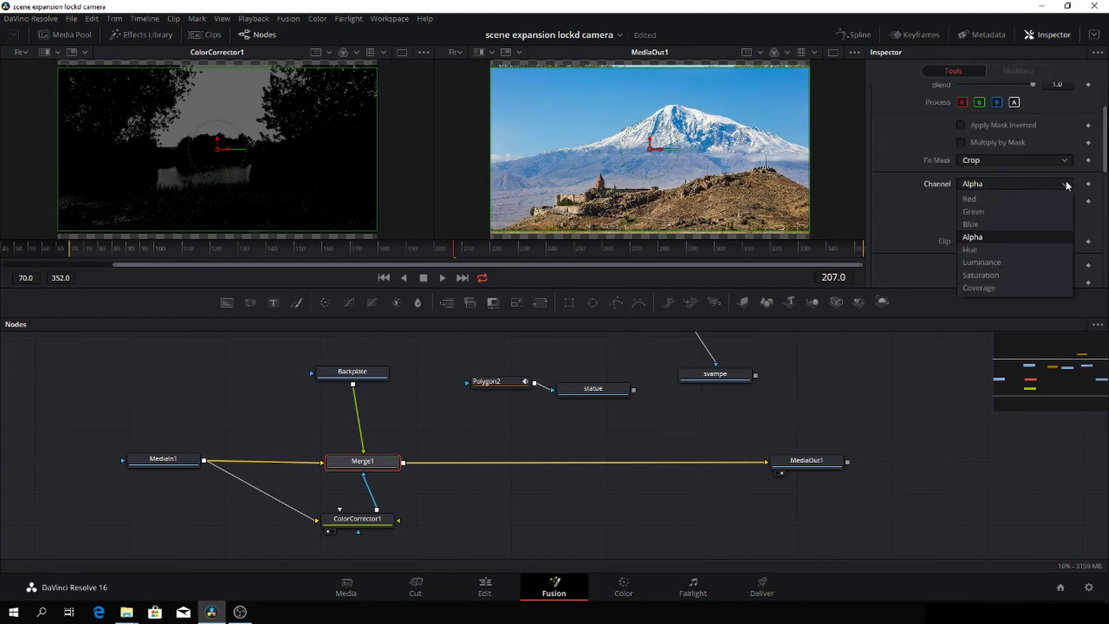
pyautogui.click(1008, 262)
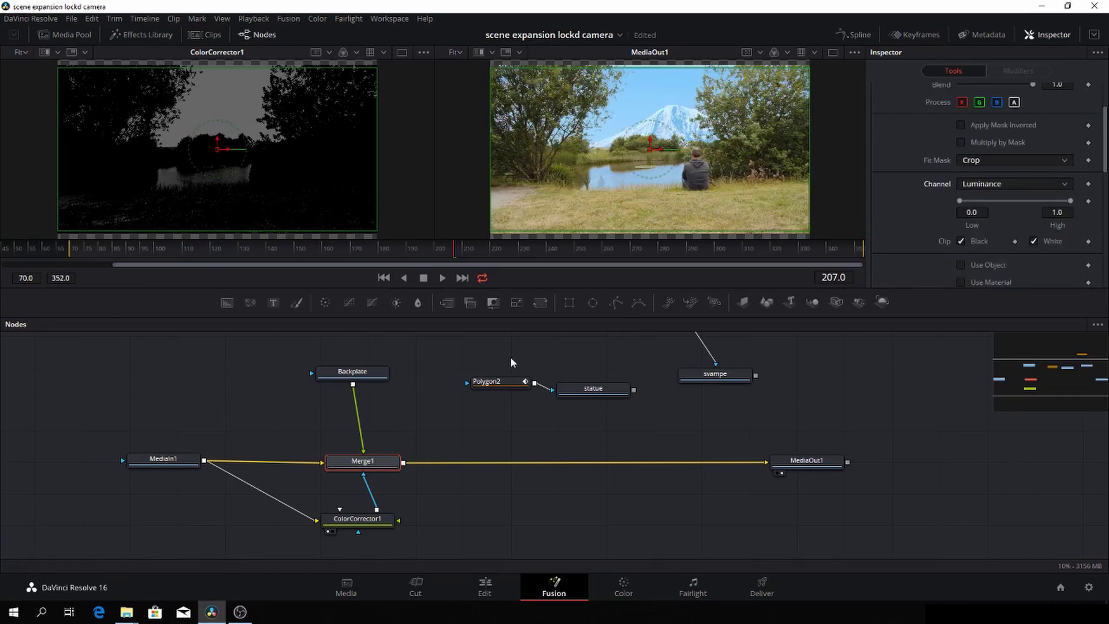
pyautogui.click(372, 373)
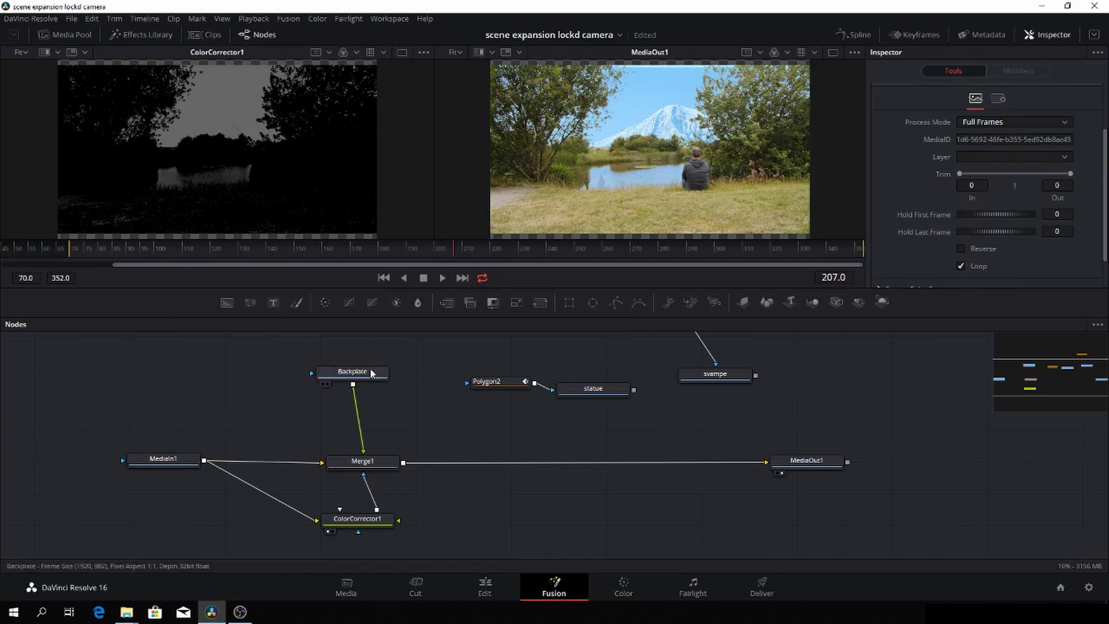
# - Add Transform1, view it in viewer 2, and insert it between Backplate and Merge1
pyautogui.moveTo(367, 379); pyautogui.dragTo(374, 361)
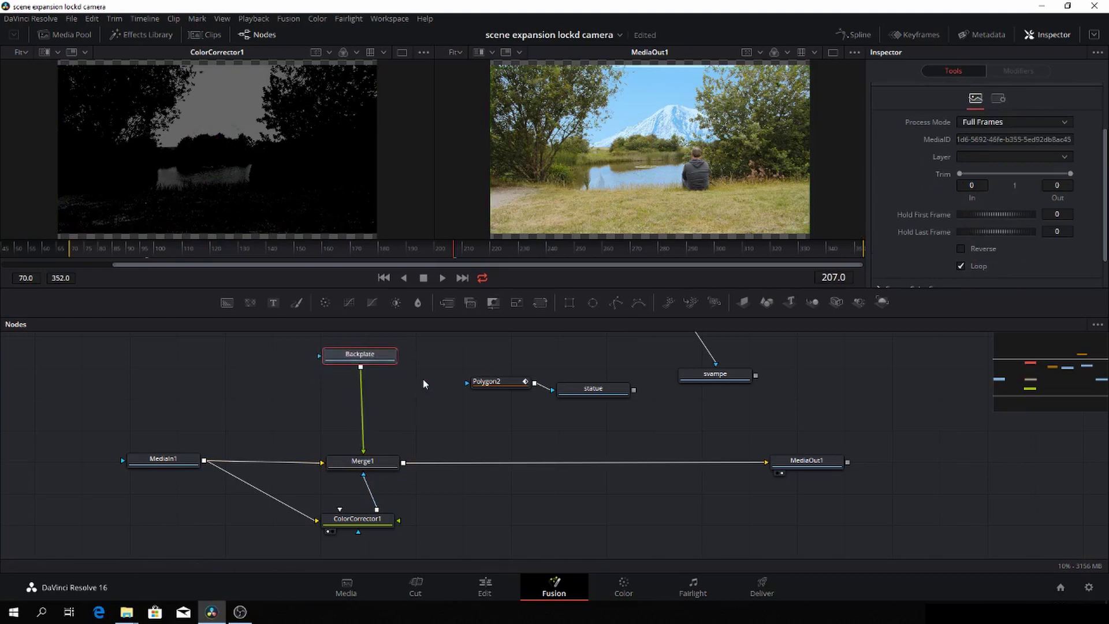
pyautogui.scroll(2, 422, 378)
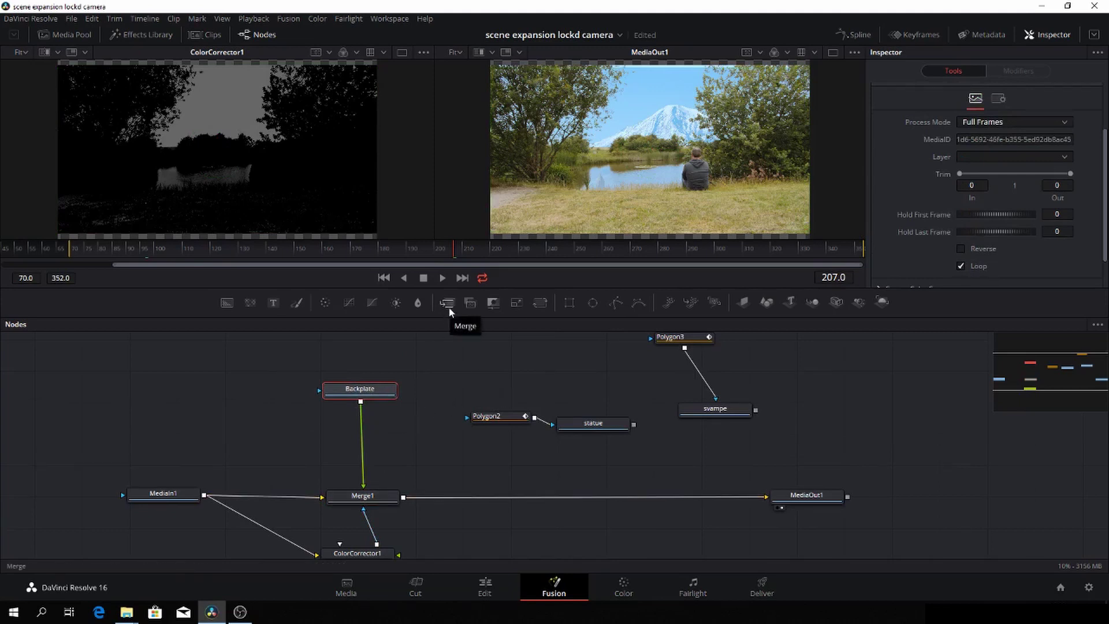
pyautogui.click(464, 373)
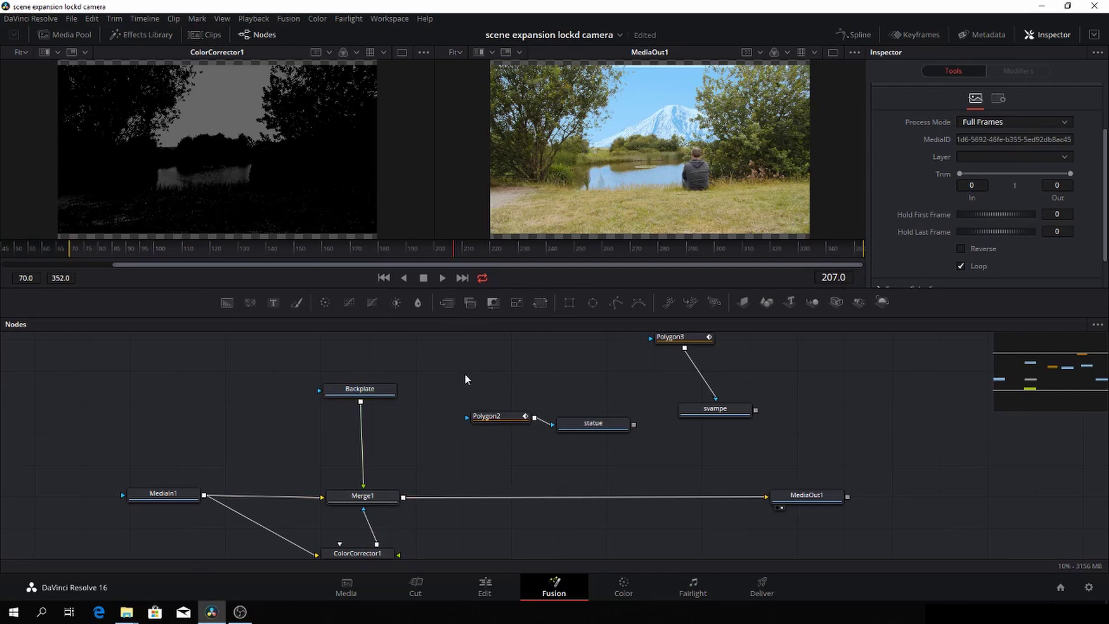
pyautogui.click(537, 303)
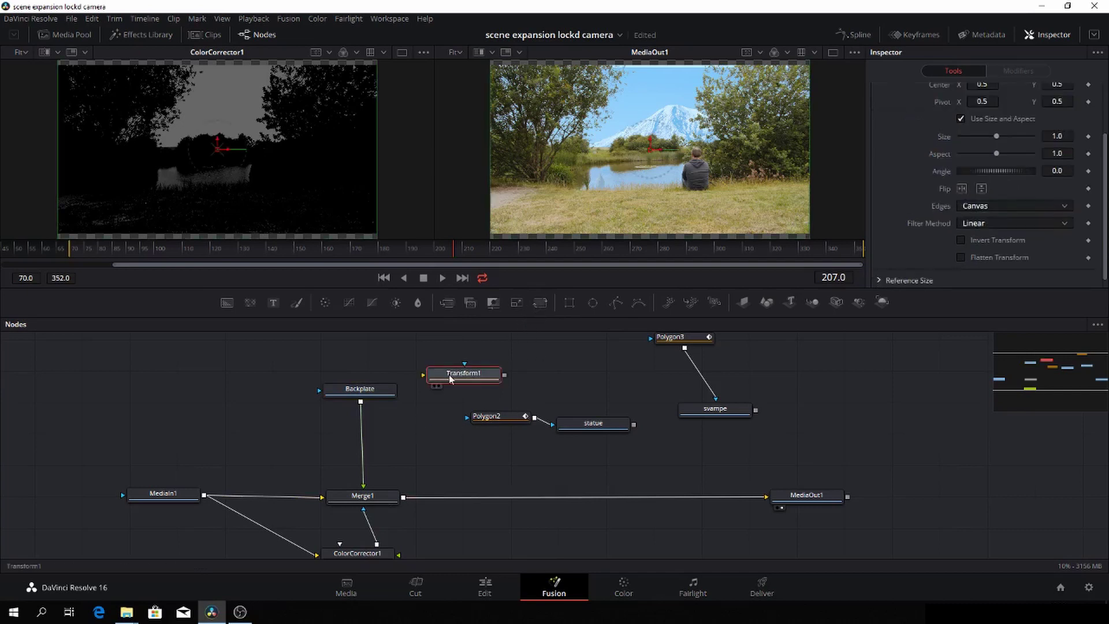
pyautogui.press('2')
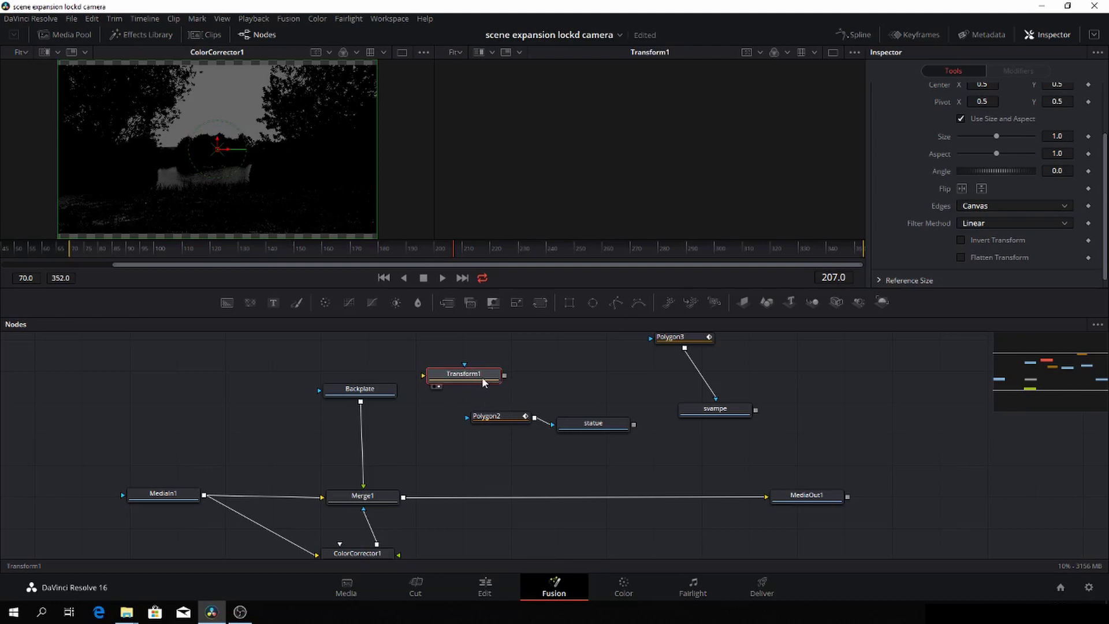
pyautogui.moveTo(483, 381); pyautogui.dragTo(379, 448)
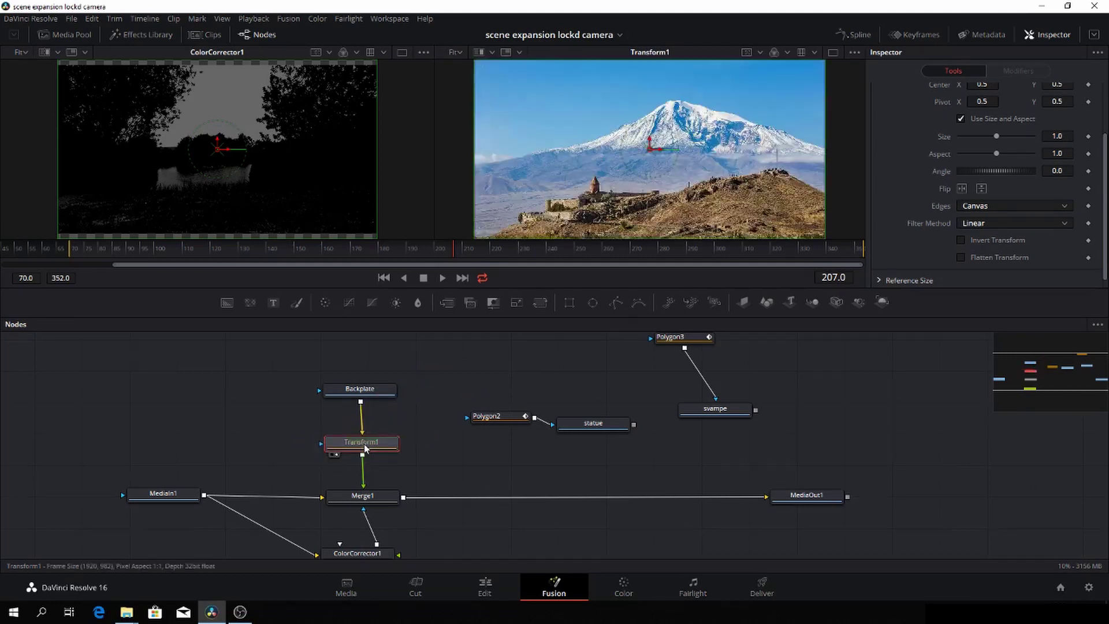
# - View the final MediaOut1 composite and adjust Transform1's size, settling at 1.06
pyautogui.click(807, 497)
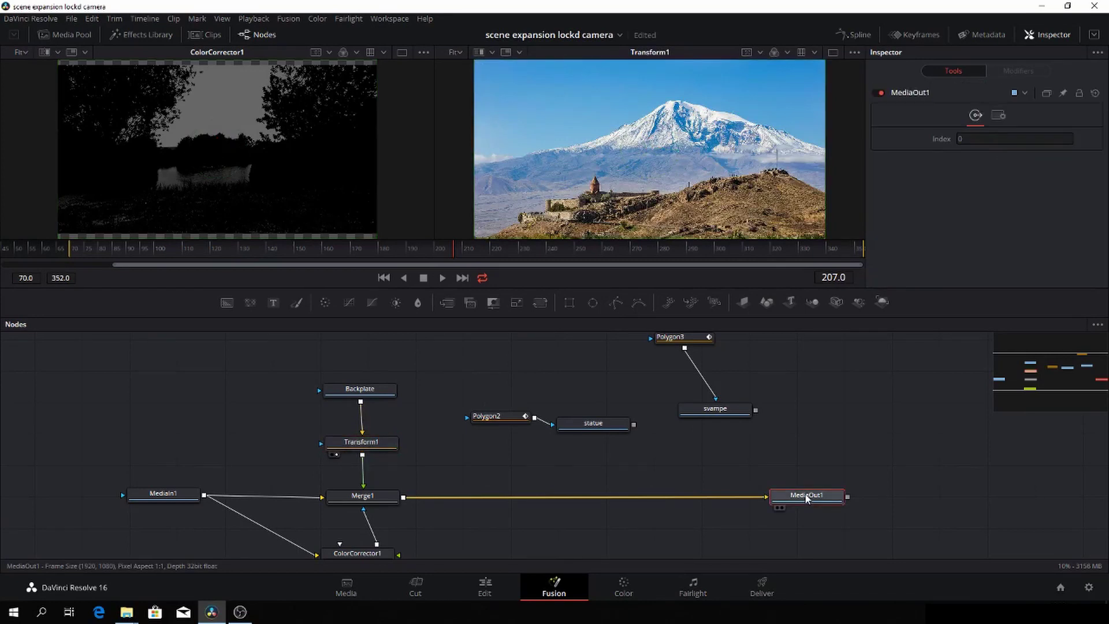
pyautogui.press('2')
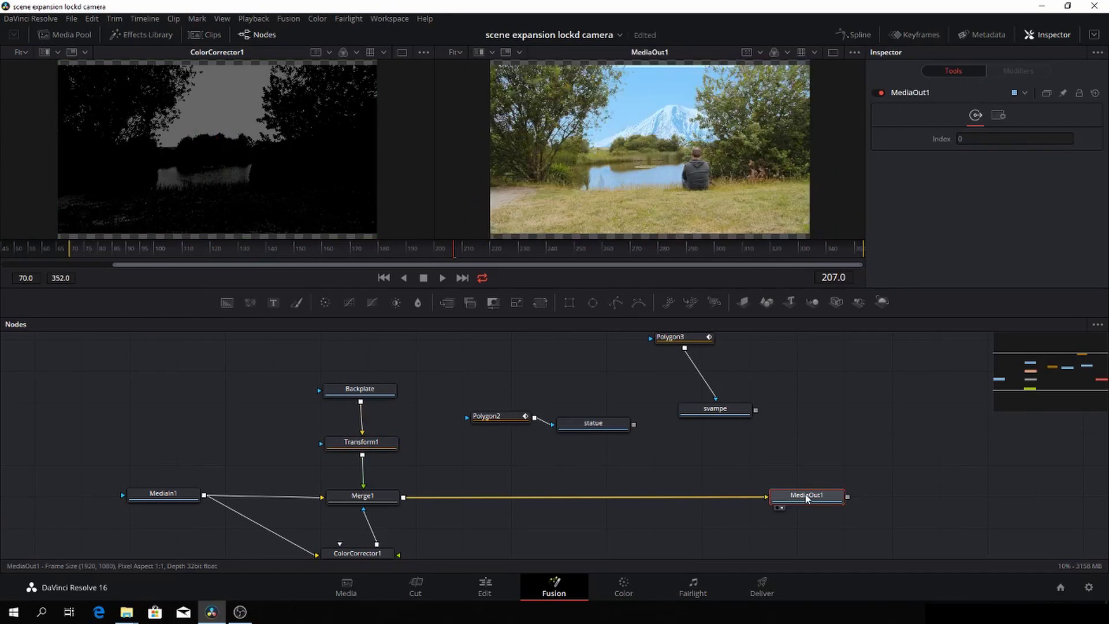
pyautogui.click(375, 443)
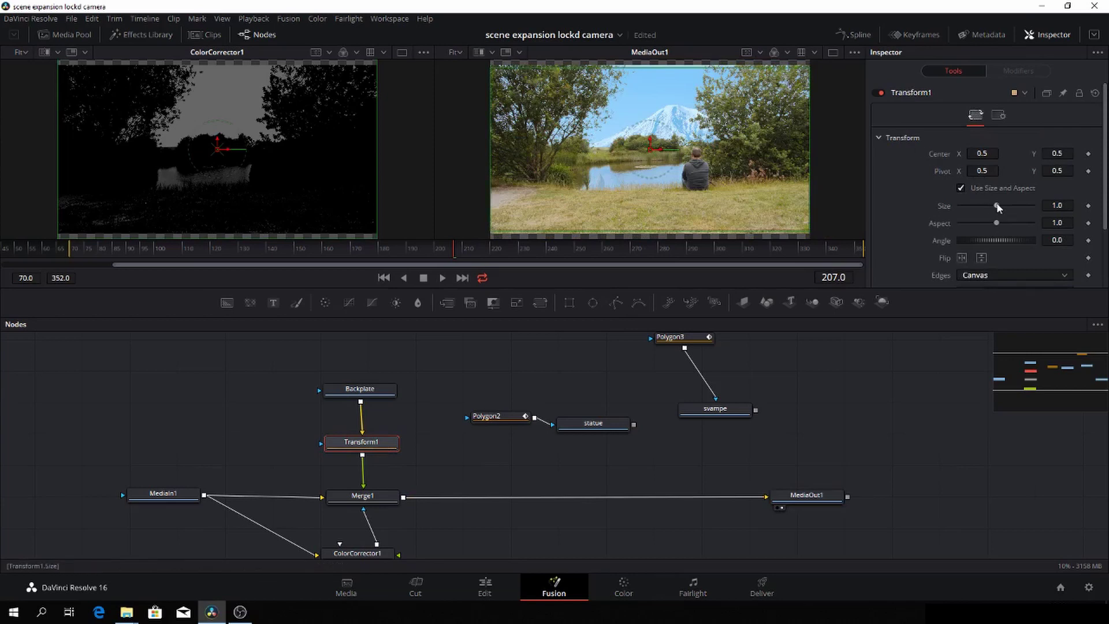
pyautogui.moveTo(1000, 205); pyautogui.dragTo(986, 207)
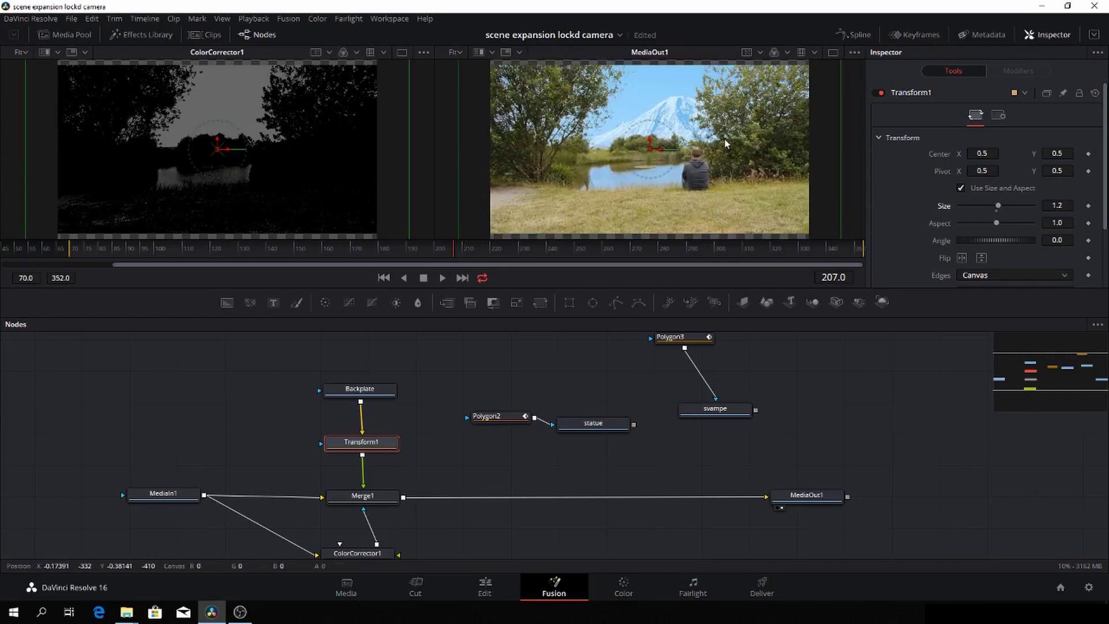
pyautogui.scroll(-1, 725, 138)
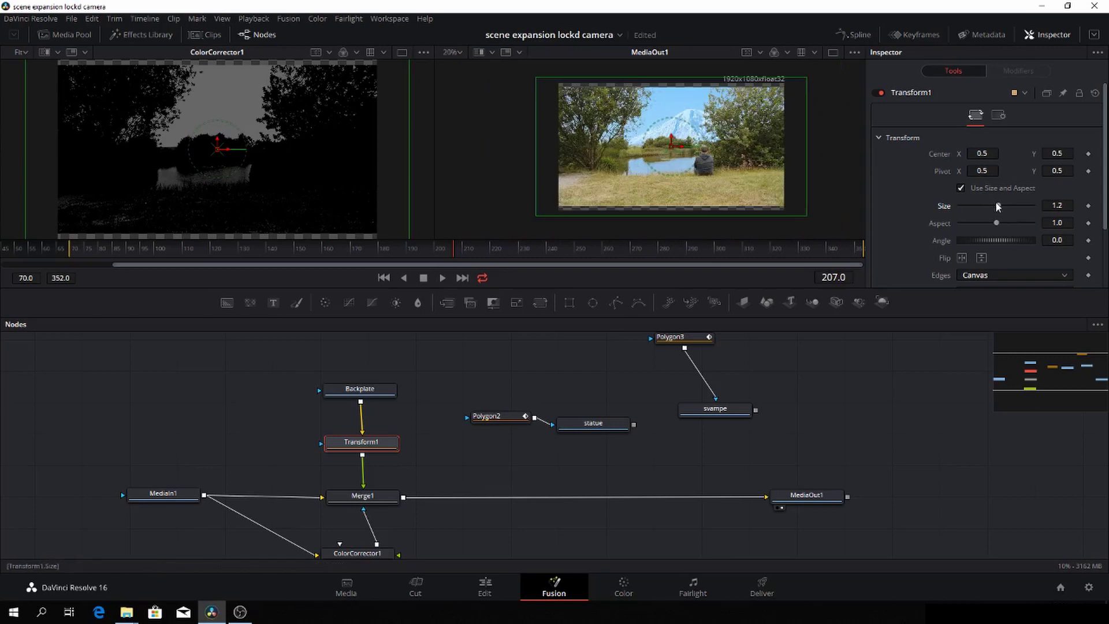
pyautogui.moveTo(998, 208); pyautogui.dragTo(998, 209)
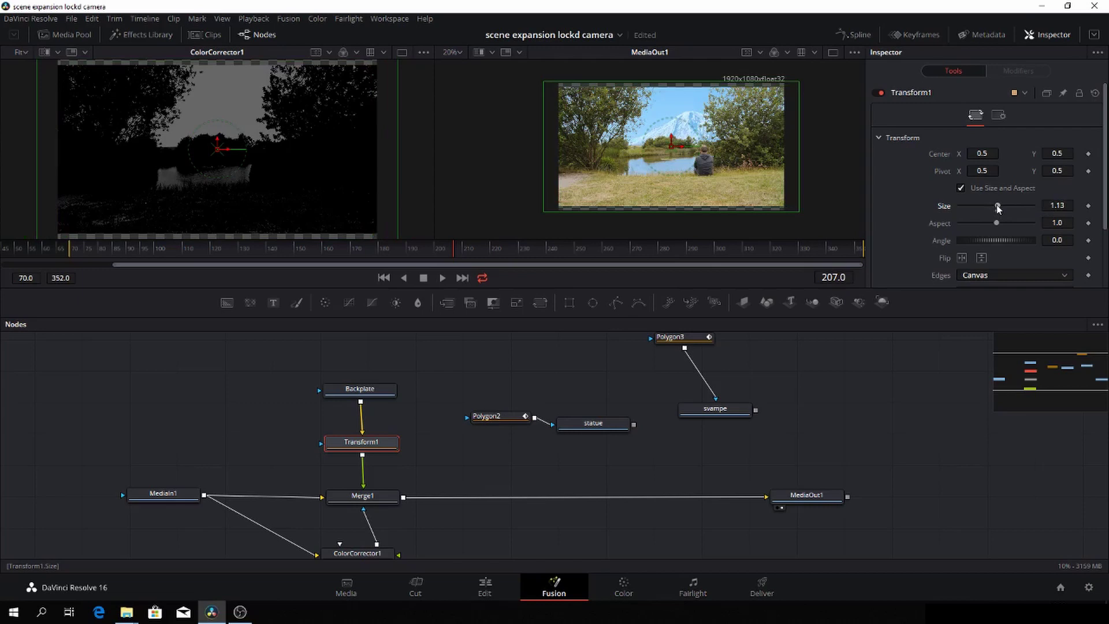
pyautogui.moveTo(995, 206); pyautogui.dragTo(994, 206)
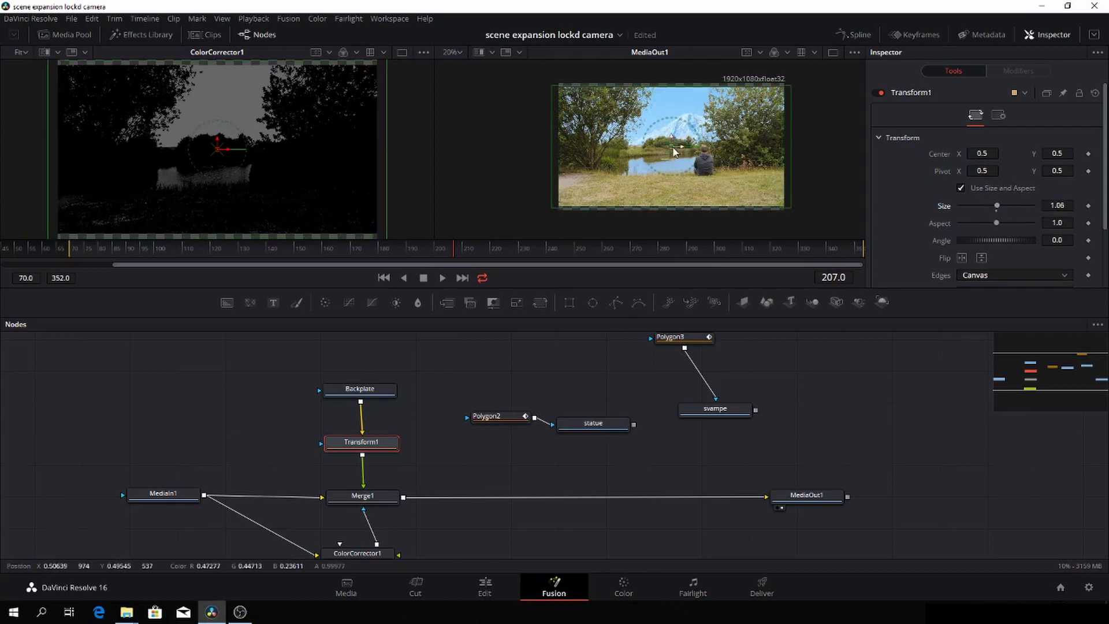
# - Shrink the backplate to 0.92 and raise it so the mountain peak clears the trees
pyautogui.moveTo(672, 152); pyautogui.dragTo(675, 123)
pyautogui.hotkey('ctrl', 'z')
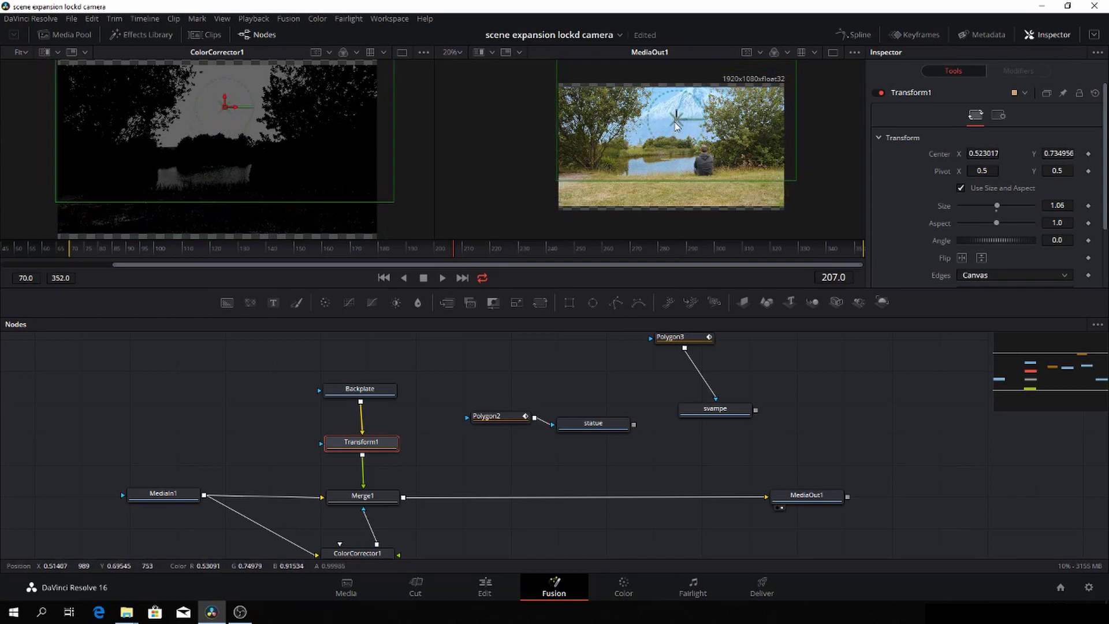
pyautogui.moveTo(676, 126); pyautogui.dragTo(675, 130)
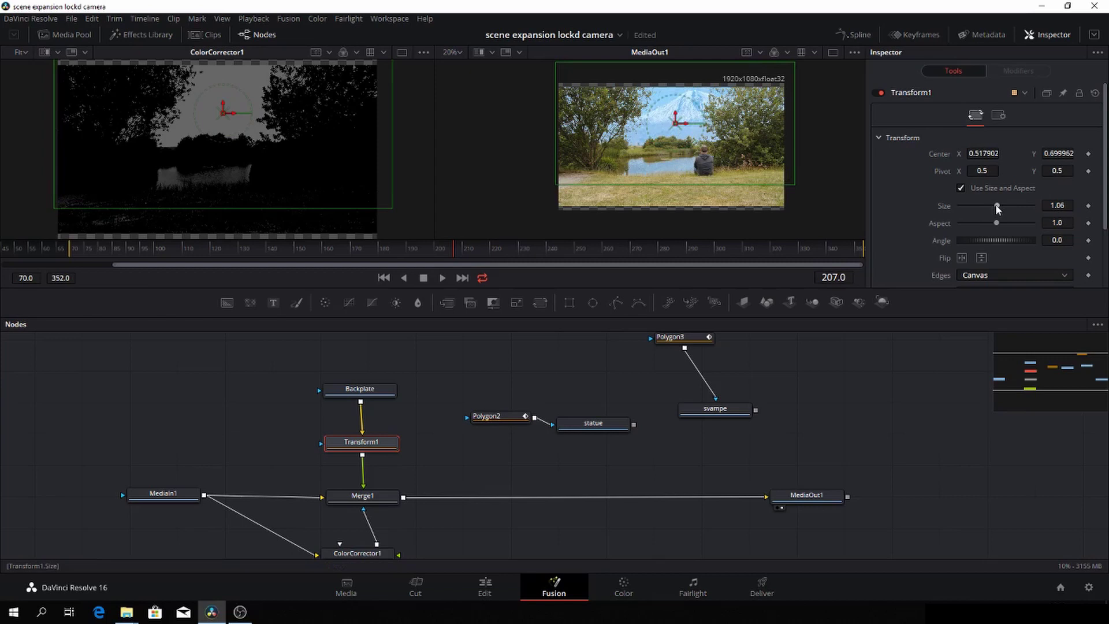
pyautogui.moveTo(996, 203); pyautogui.dragTo(991, 205)
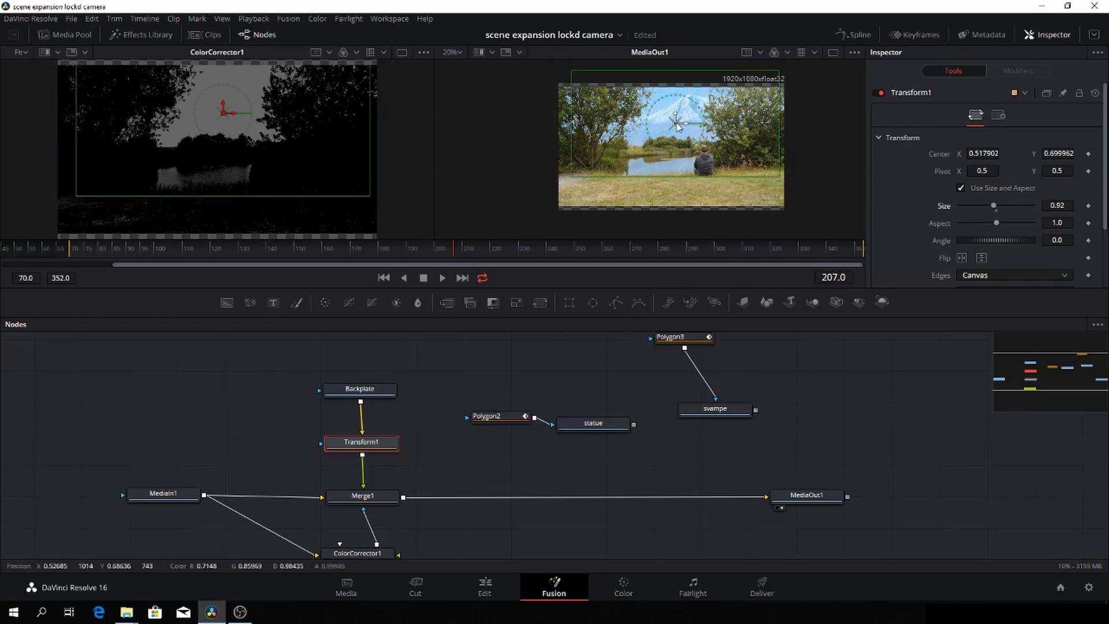
pyautogui.moveTo(678, 124); pyautogui.dragTo(674, 120)
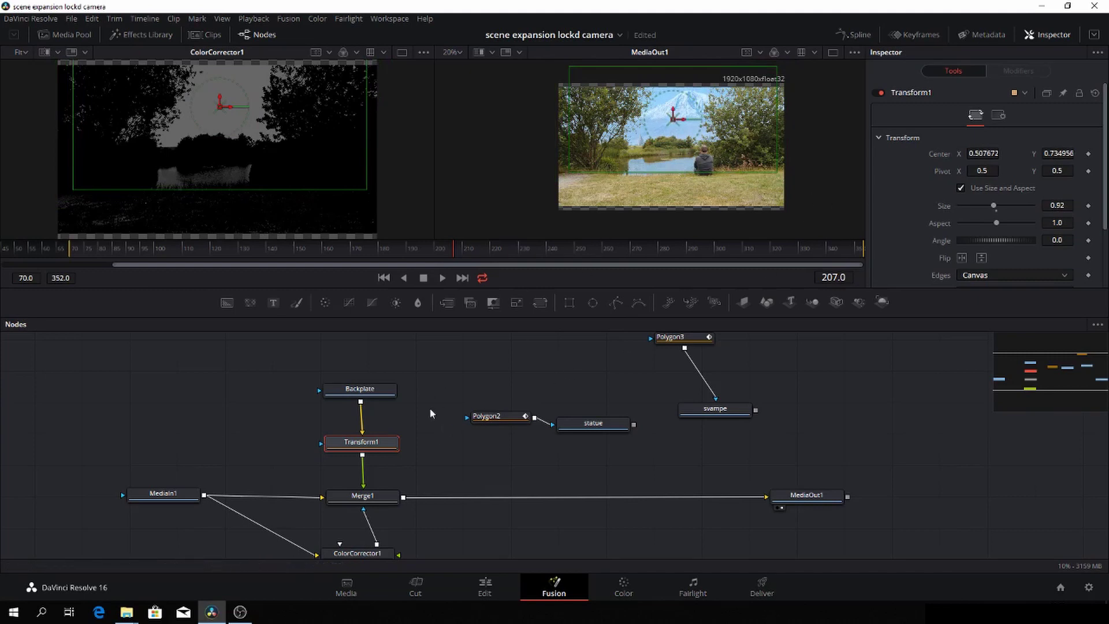
pyautogui.click(374, 500)
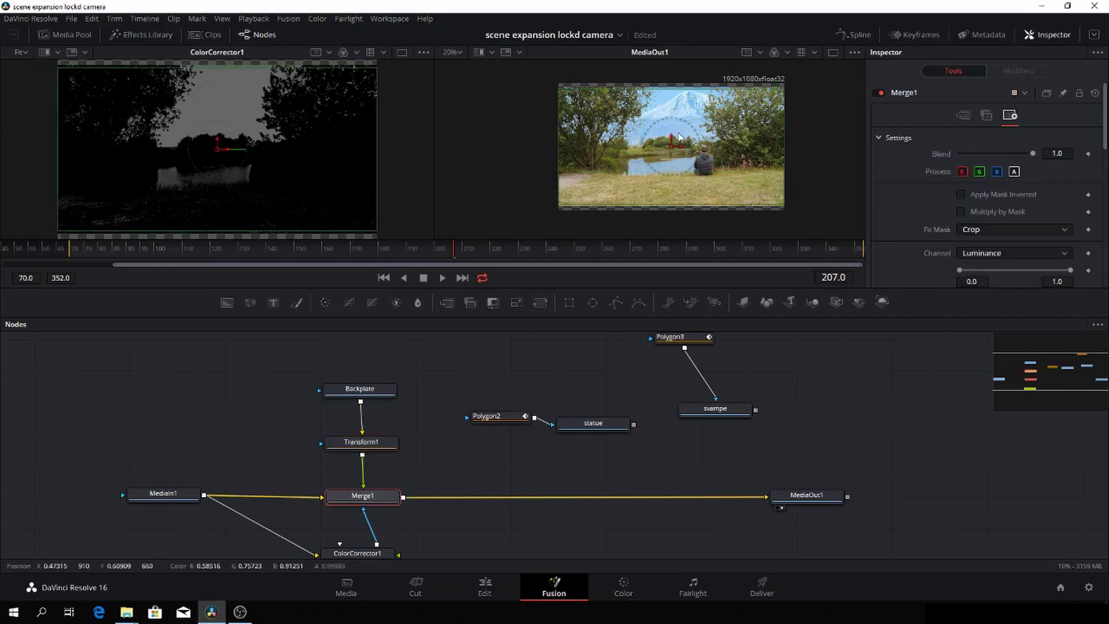
pyautogui.scroll(2, 695, 161)
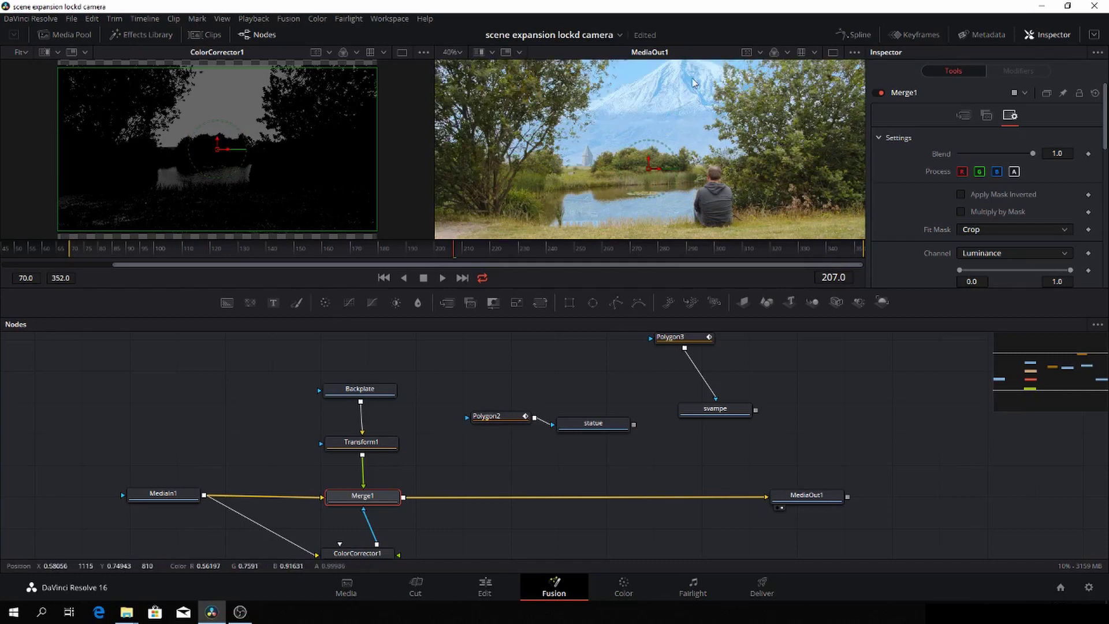
pyautogui.scroll(2, 624, 123)
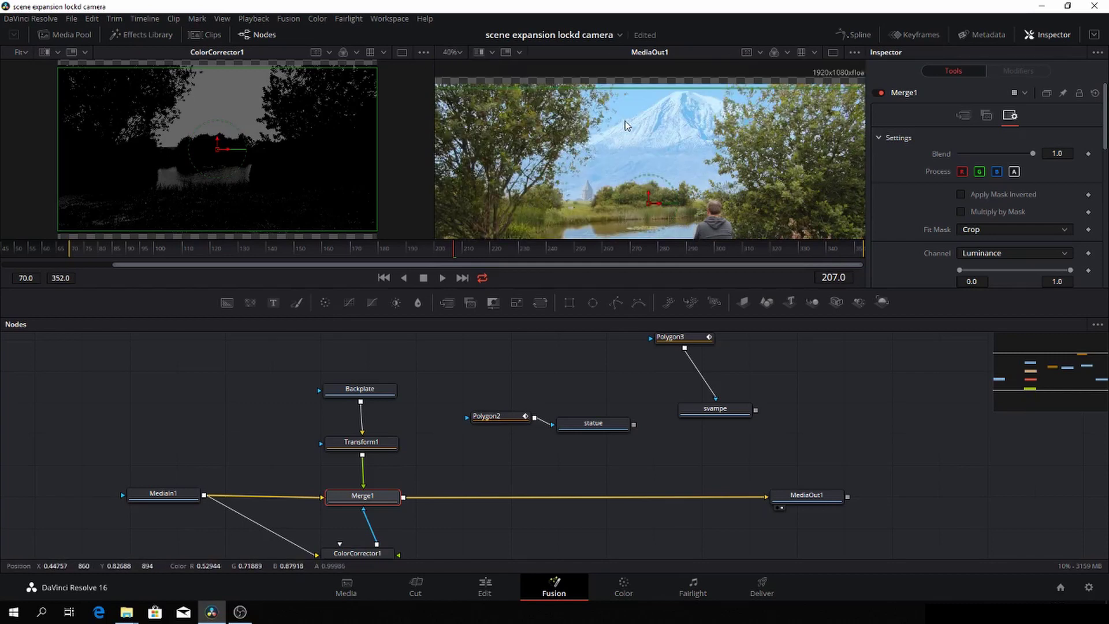
pyautogui.scroll(-2, 625, 120)
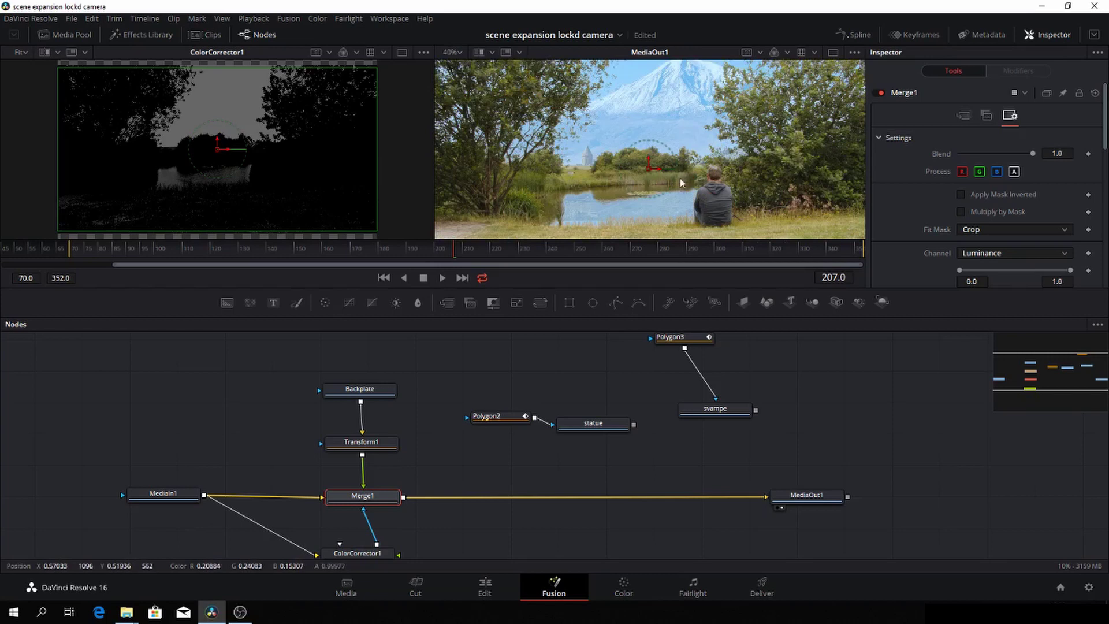
pyautogui.scroll(-2, 668, 205)
pyautogui.scroll(2, 667, 204)
pyautogui.scroll(2, 659, 193)
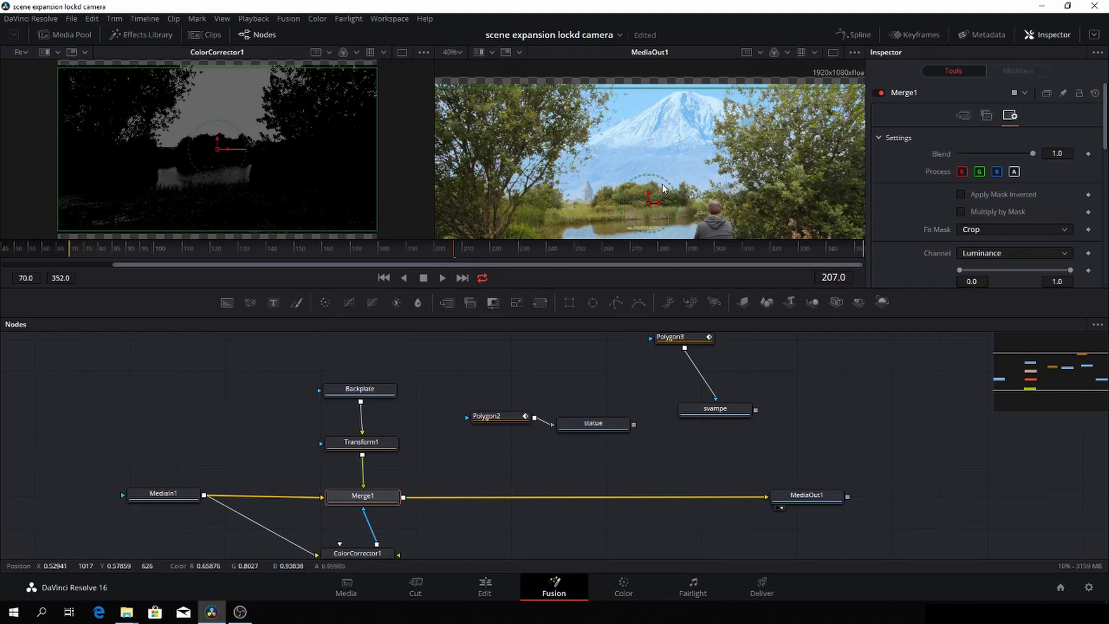
pyautogui.scroll(-2, 687, 160)
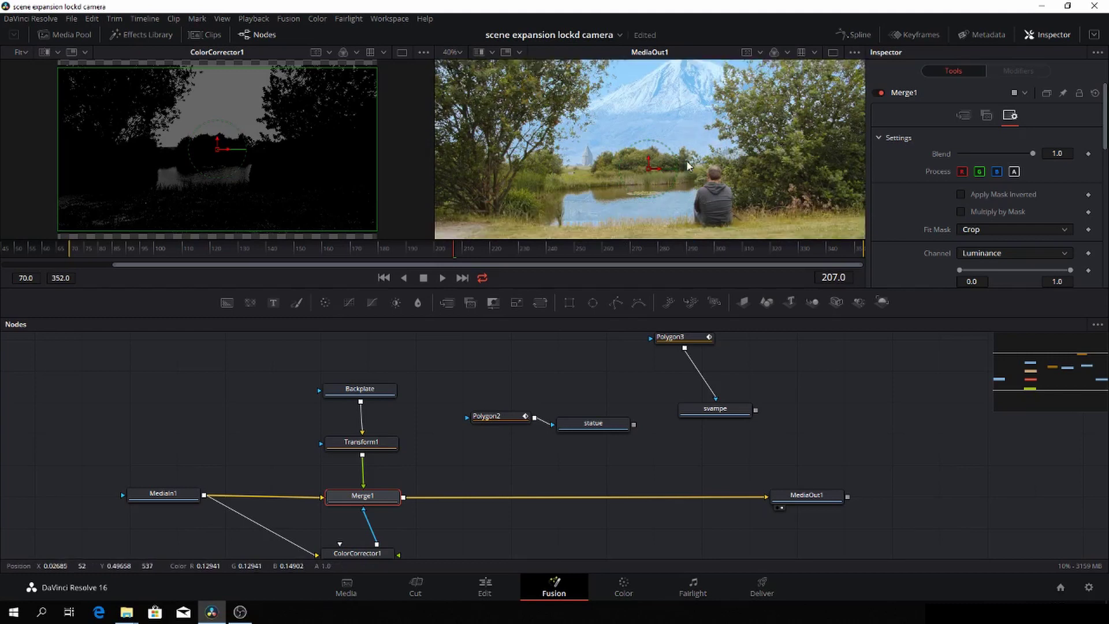
pyautogui.scroll(-3, 686, 161)
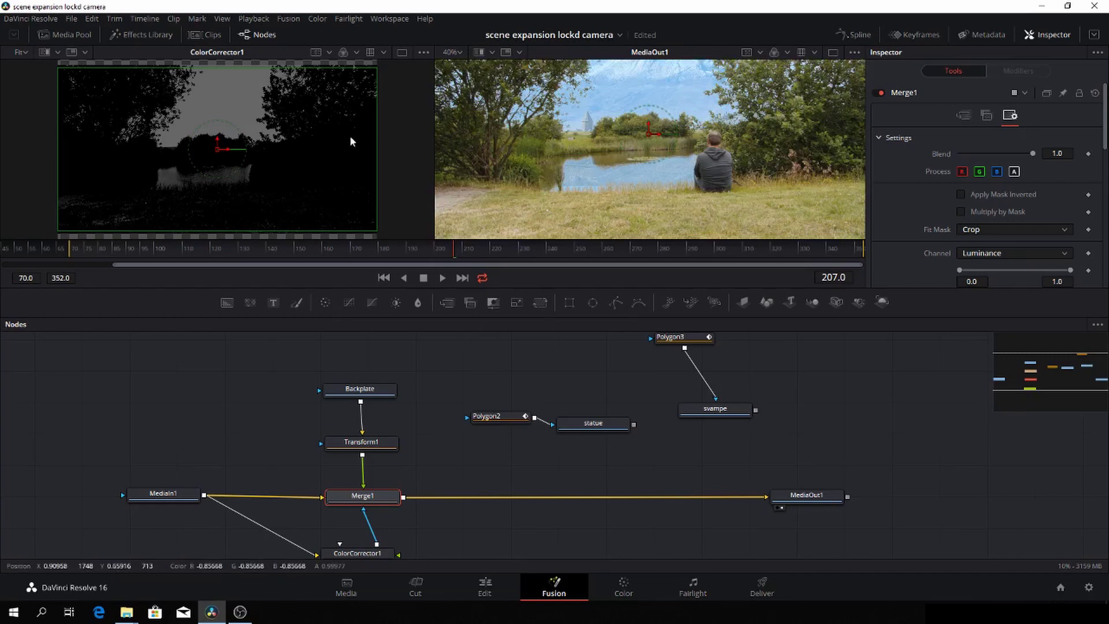
pyautogui.scroll(-3, 541, 183)
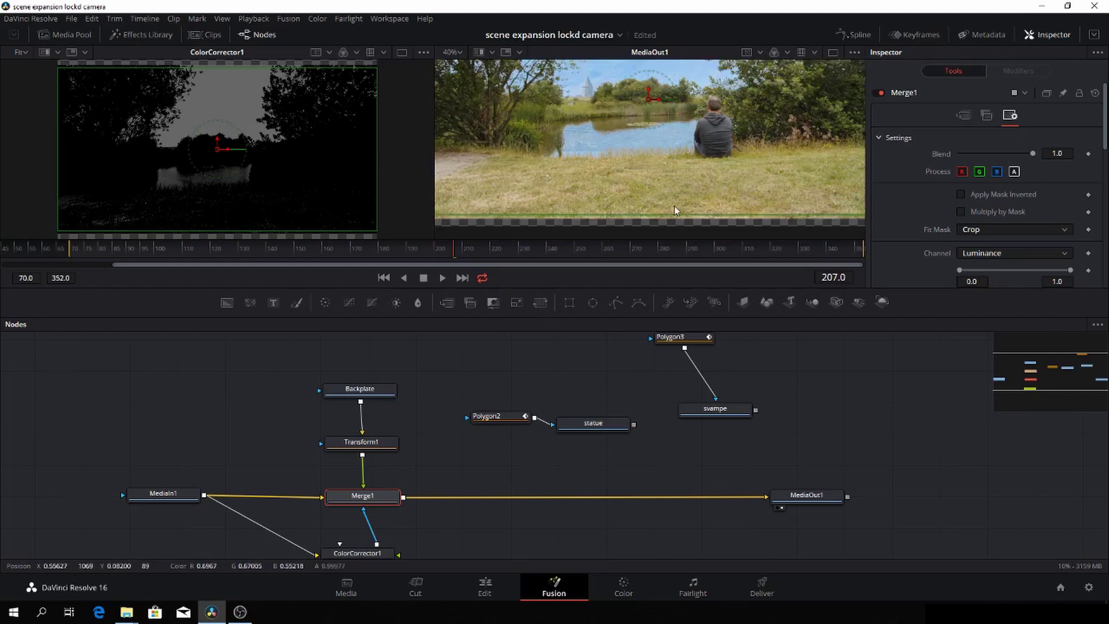
# - Insert Merge2 between Merge1 and MediaOut1 with the statue image as its foreground
pyautogui.click(457, 370)
pyautogui.click(449, 303)
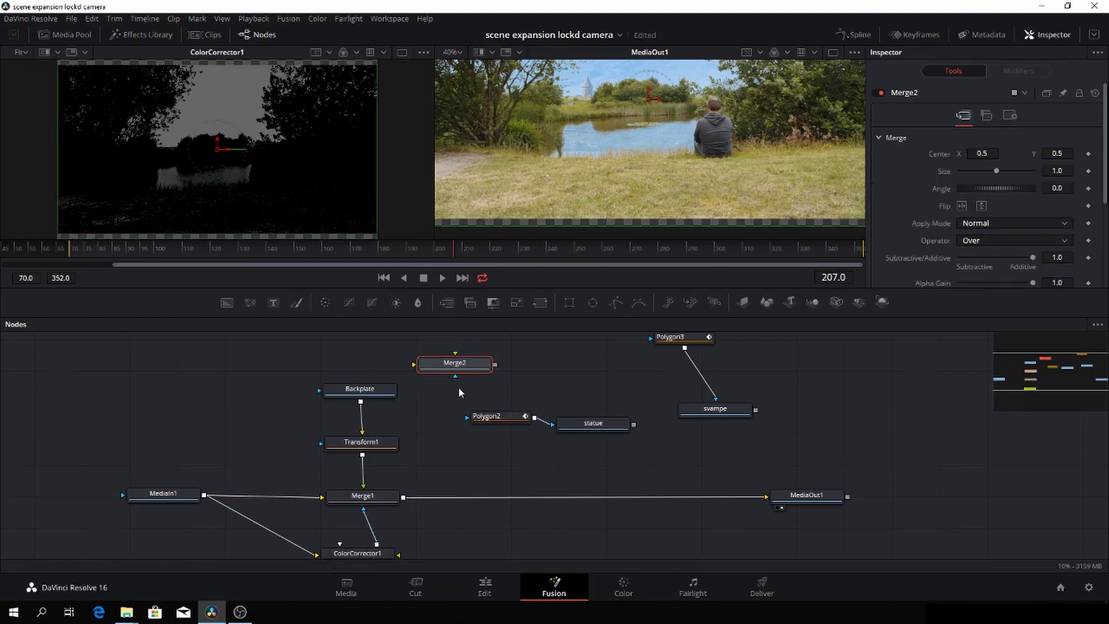
pyautogui.moveTo(451, 362); pyautogui.dragTo(527, 504)
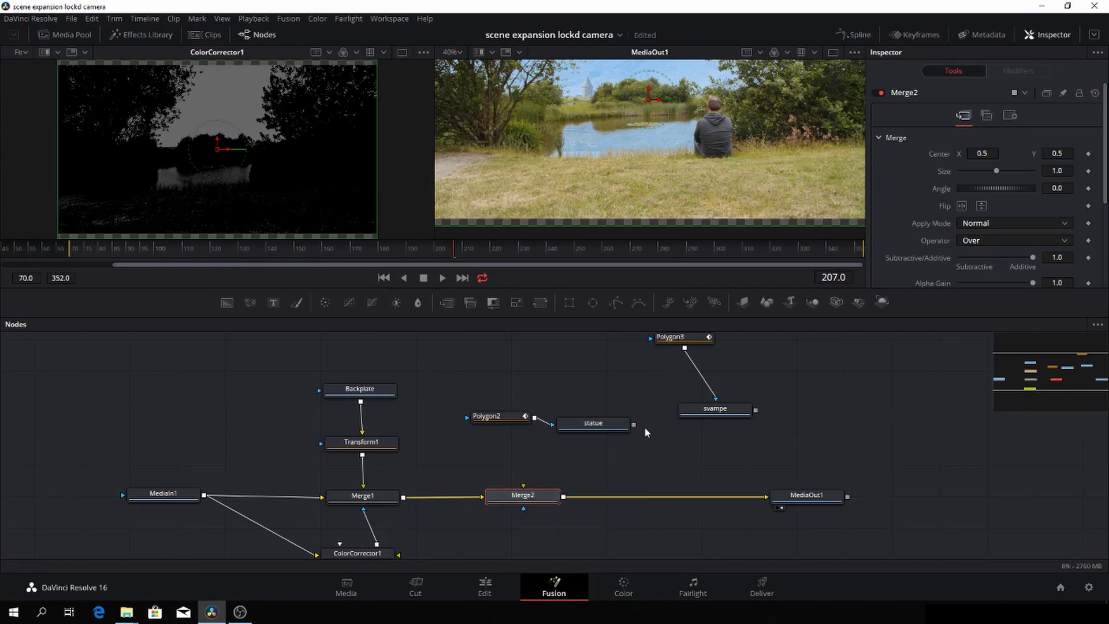
pyautogui.moveTo(634, 426); pyautogui.dragTo(535, 498)
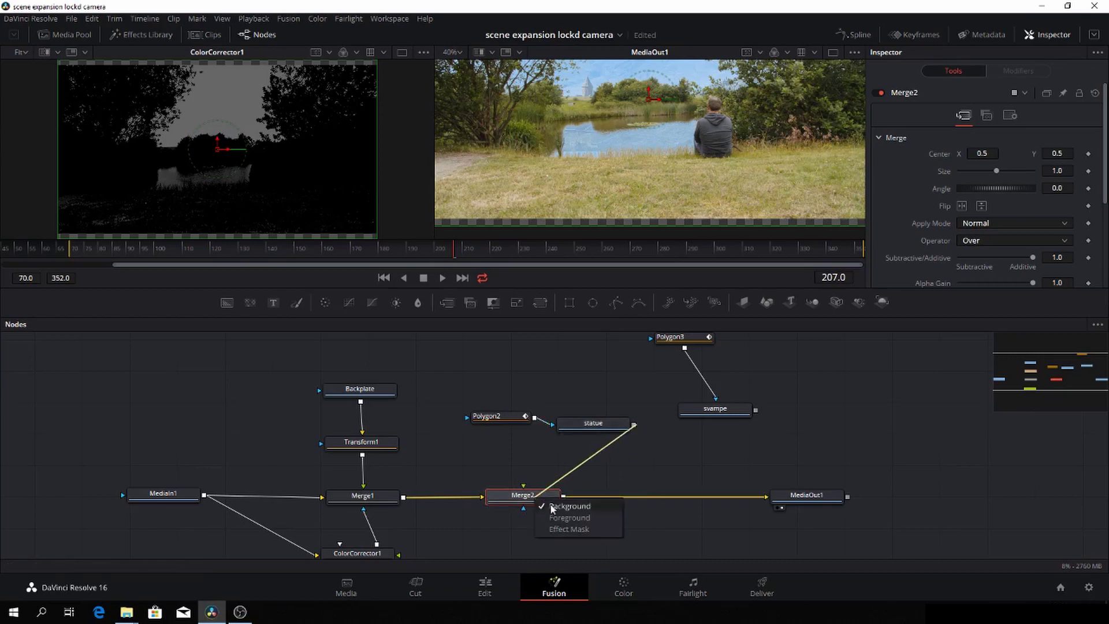
pyautogui.click(566, 518)
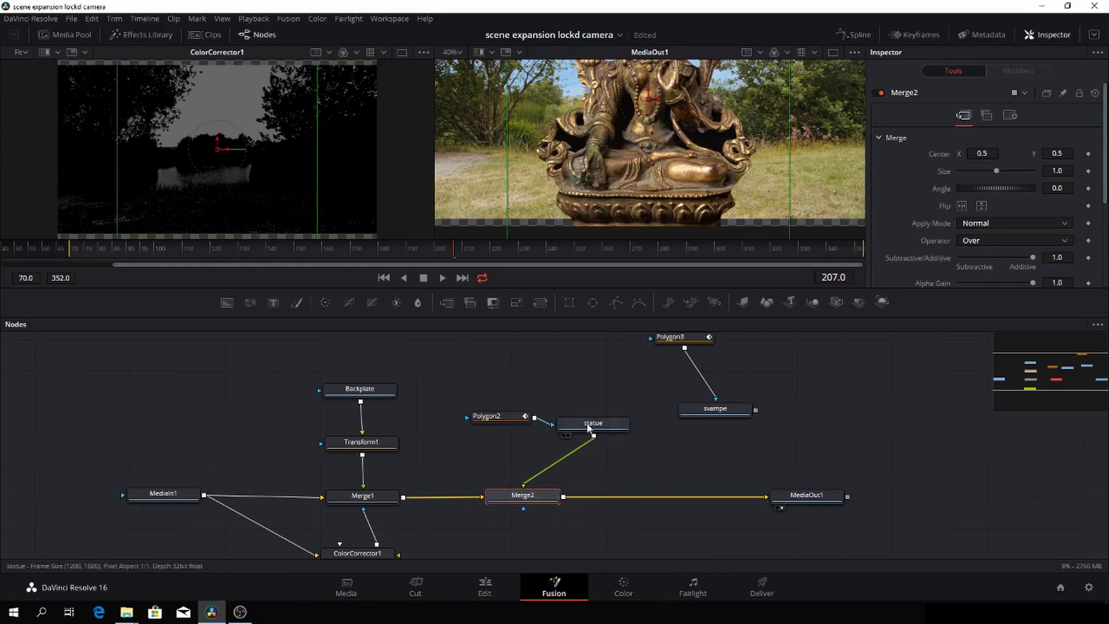
# - Tidy the Polygon2 and statue nodes and centre the statue image in the viewer
pyautogui.moveTo(508, 417); pyautogui.dragTo(512, 383)
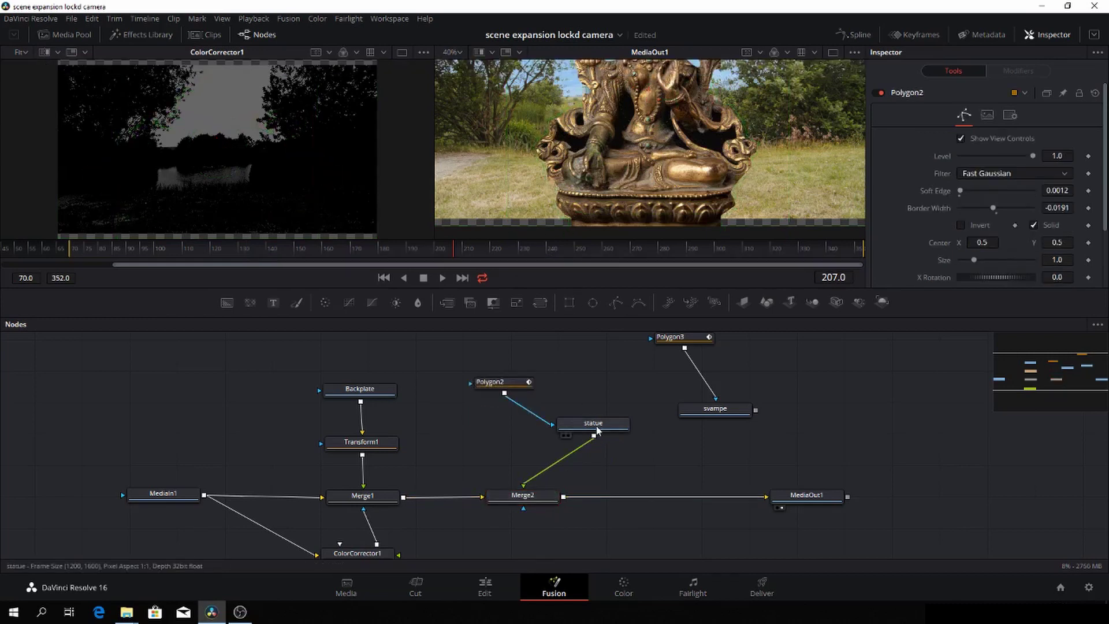
pyautogui.moveTo(595, 428); pyautogui.dragTo(585, 428)
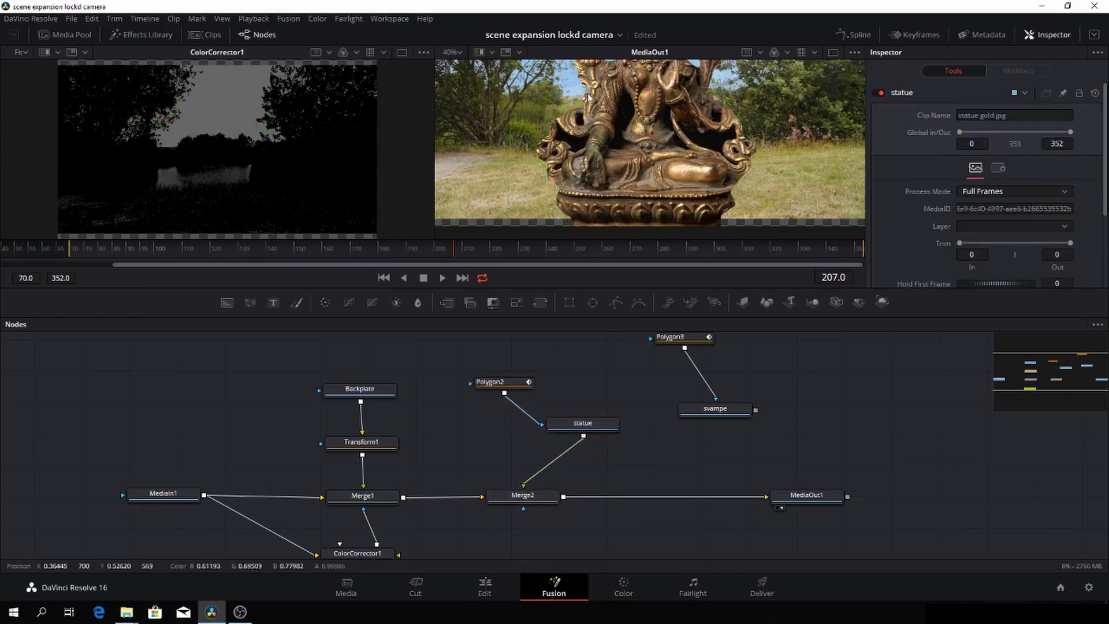
pyautogui.scroll(-4, 588, 97)
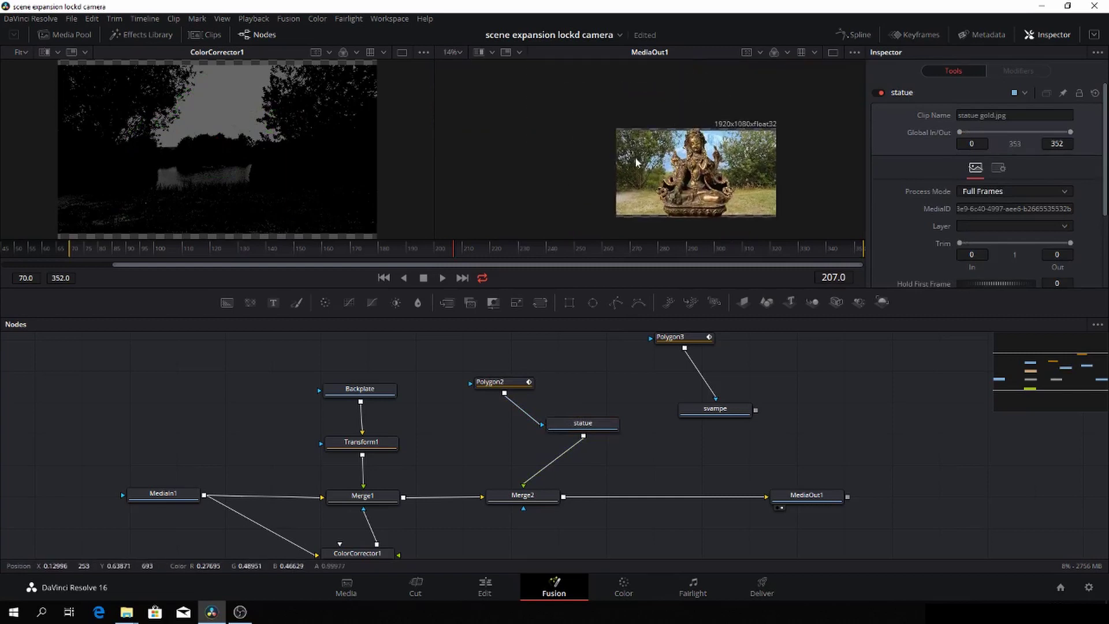
pyautogui.moveTo(812, 164); pyautogui.dragTo(663, 161)
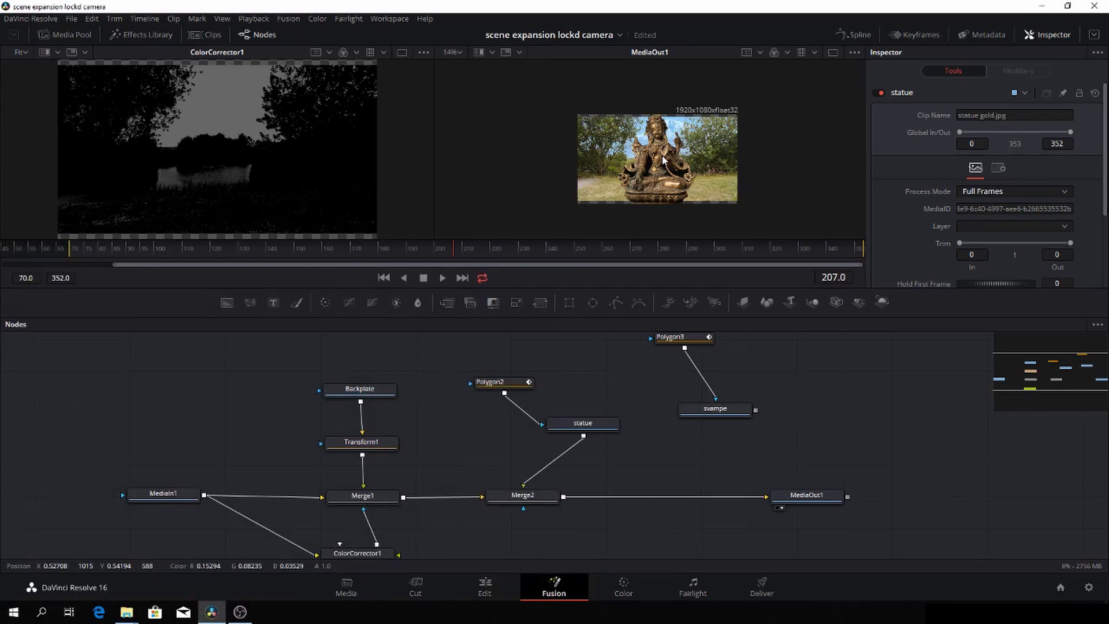
pyautogui.scroll(2, 663, 160)
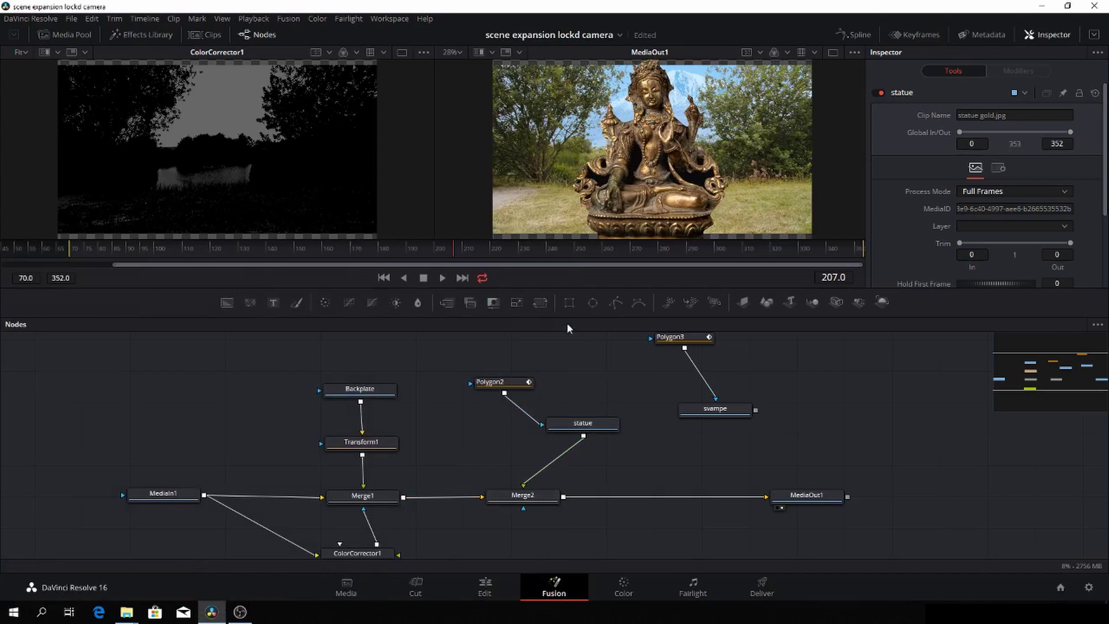
# - Insert a Transform2 node between the statue and Merge2, set Size to 0.5, and move the statue lower left
pyautogui.moveTo(539, 302); pyautogui.dragTo(584, 462)
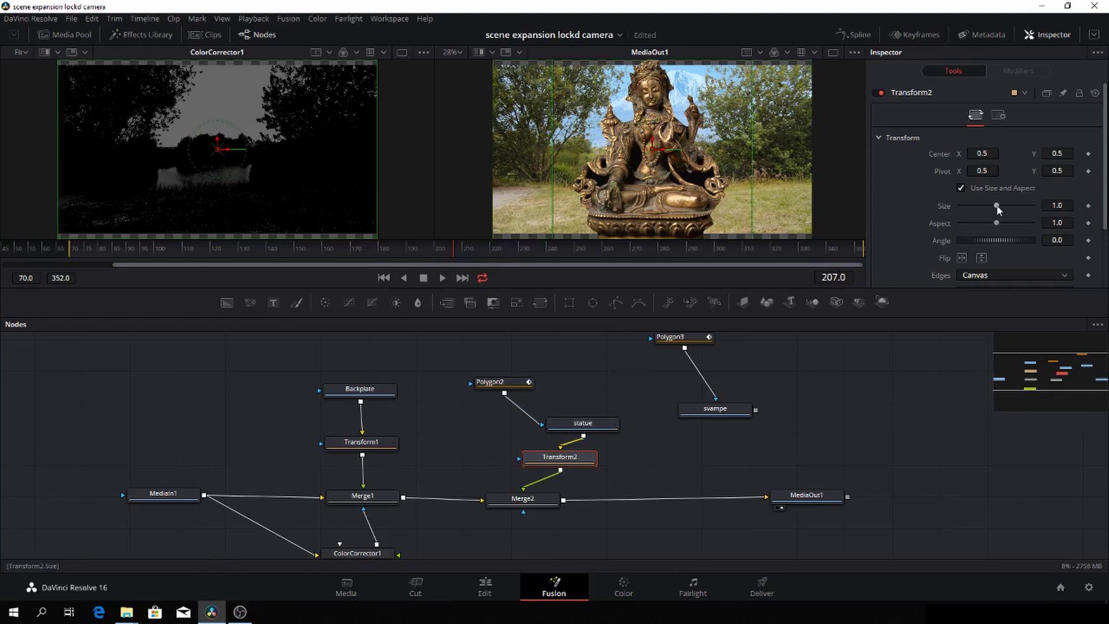
pyautogui.moveTo(997, 206)
pyautogui.mouseDown()
pyautogui.moveTo(960, 209)
pyautogui.moveTo(982, 207)
pyautogui.mouseUp()
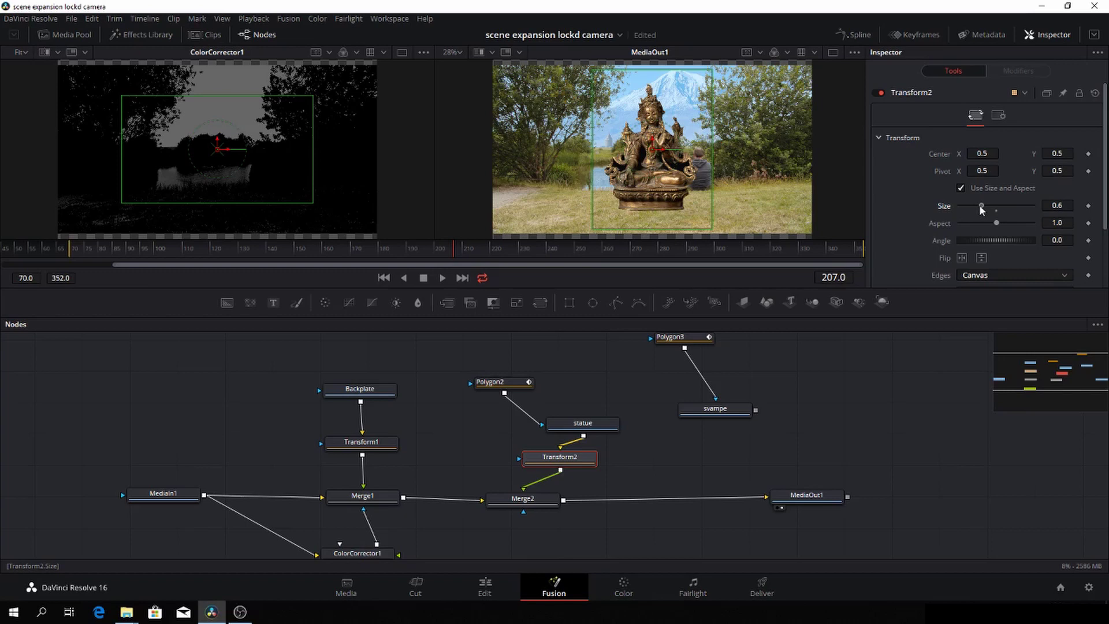
pyautogui.moveTo(973, 208); pyautogui.dragTo(979, 207)
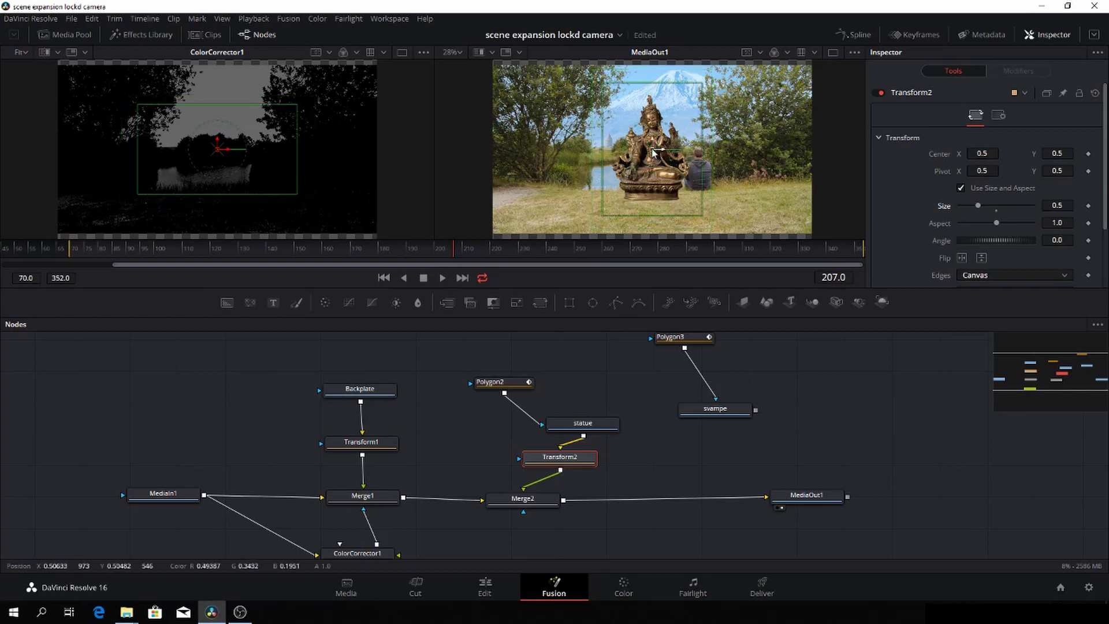
pyautogui.scroll(-1, 709, 175)
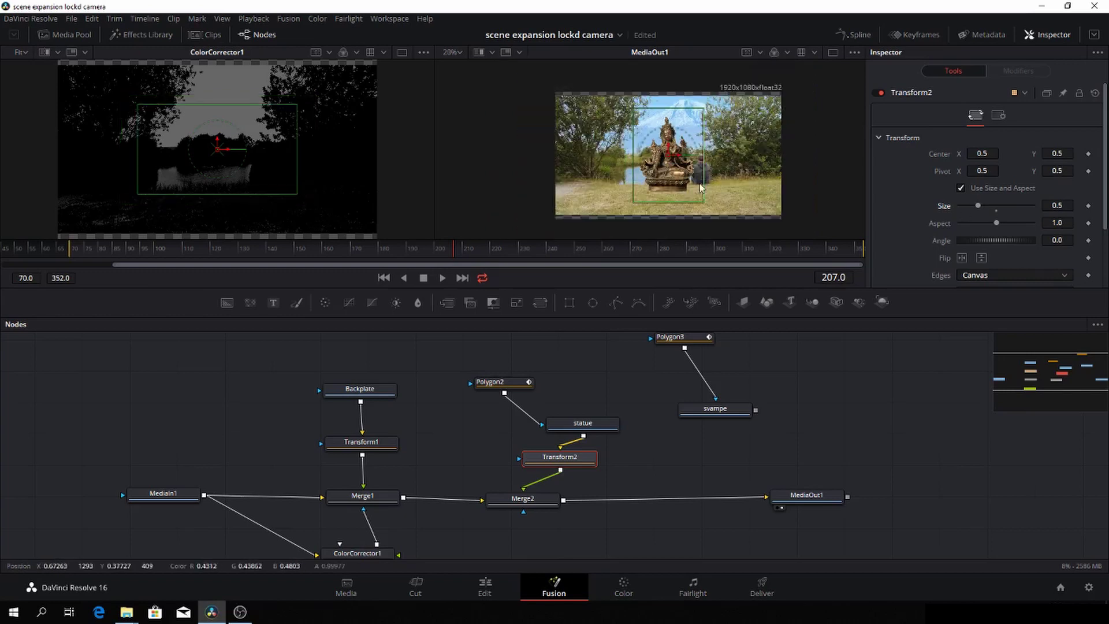
pyautogui.moveTo(670, 159); pyautogui.dragTo(580, 183)
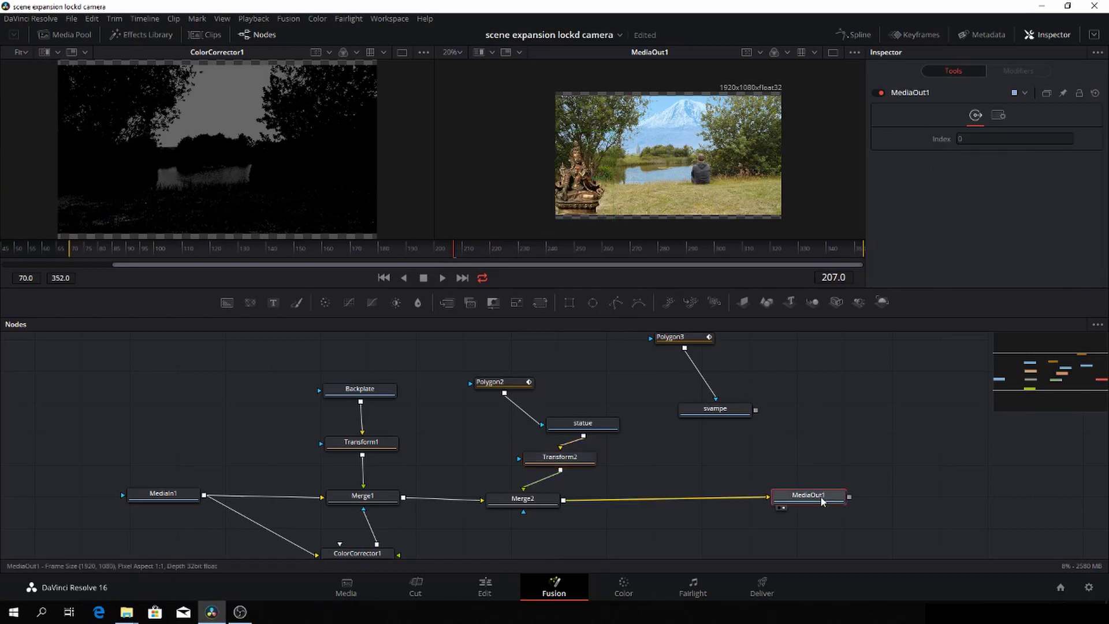
# - Nudge MediaOut1 right and add a Merge3 node, deleting the accidental extra Merge4
pyautogui.moveTo(808, 495); pyautogui.dragTo(818, 496)
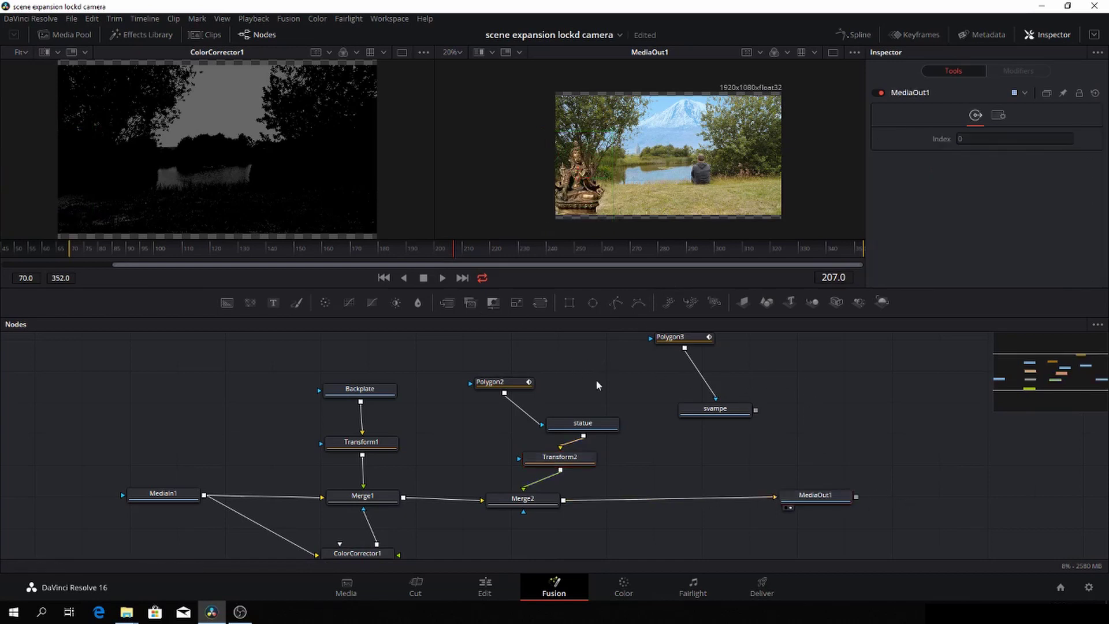
pyautogui.click(446, 302)
pyautogui.click(447, 302)
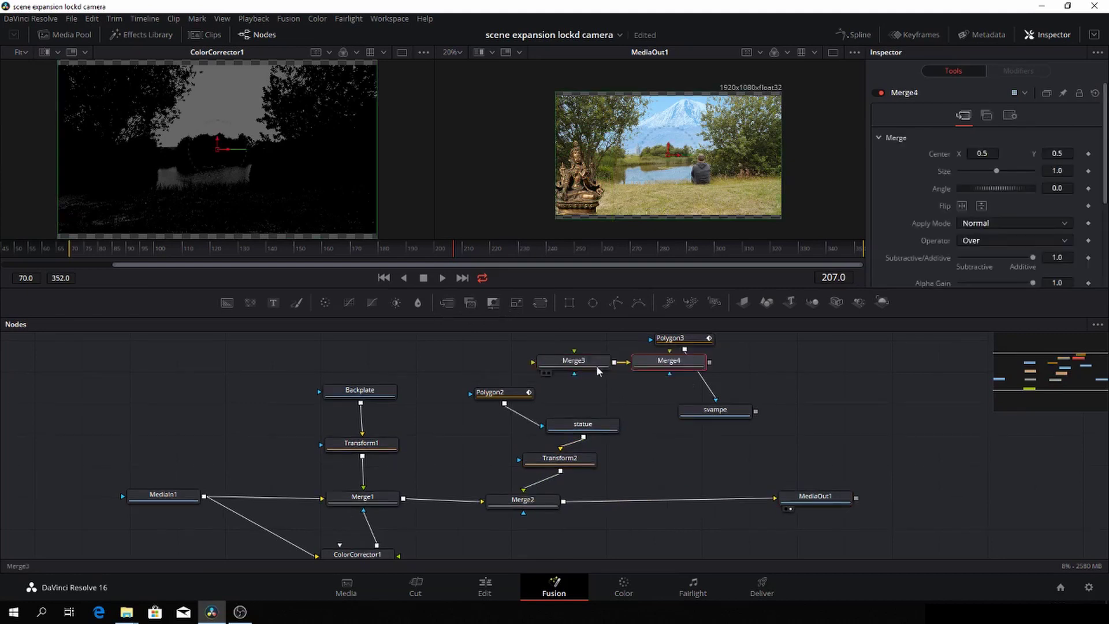
pyautogui.press('Delete')
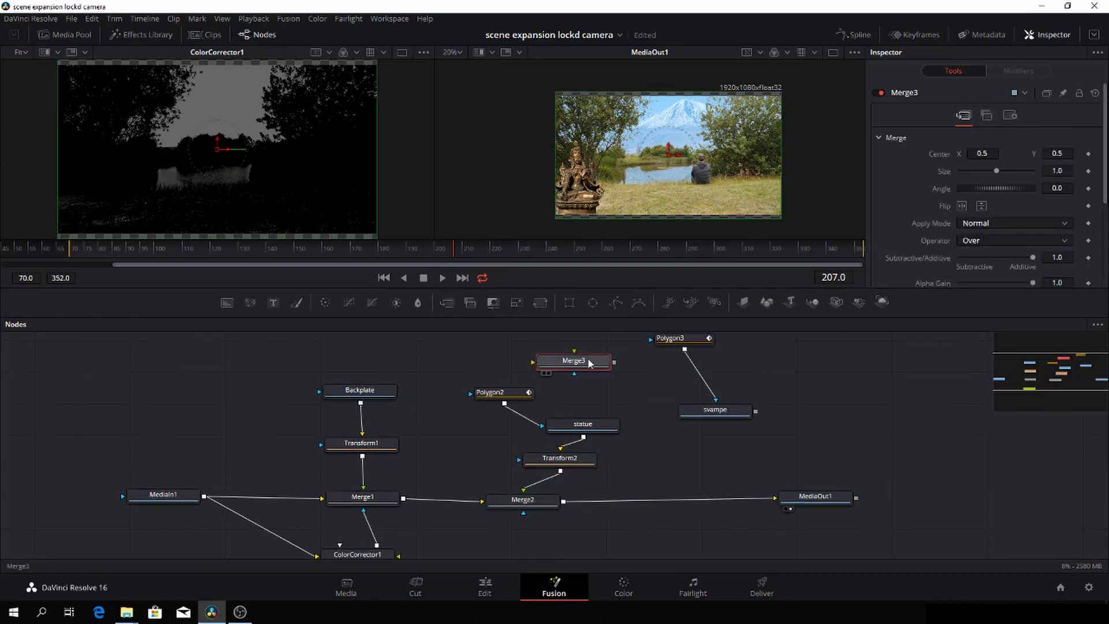
# - Insert Merge3 between Merge2 and MediaOut1, with svampe wired into its Foreground input
pyautogui.moveTo(588, 362); pyautogui.dragTo(703, 535)
pyautogui.moveTo(696, 497)
pyautogui.mouseDown()
pyautogui.moveTo(695, 507)
pyautogui.moveTo(705, 471)
pyautogui.moveTo(679, 502)
pyautogui.moveTo(707, 503)
pyautogui.mouseUp()
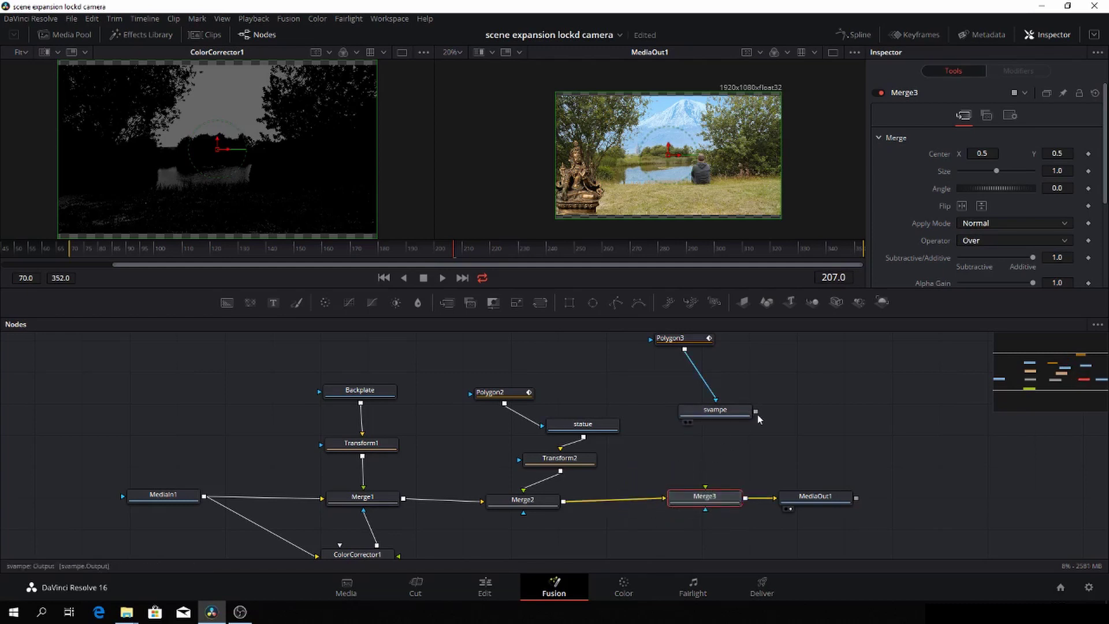
pyautogui.moveTo(756, 412); pyautogui.dragTo(709, 499)
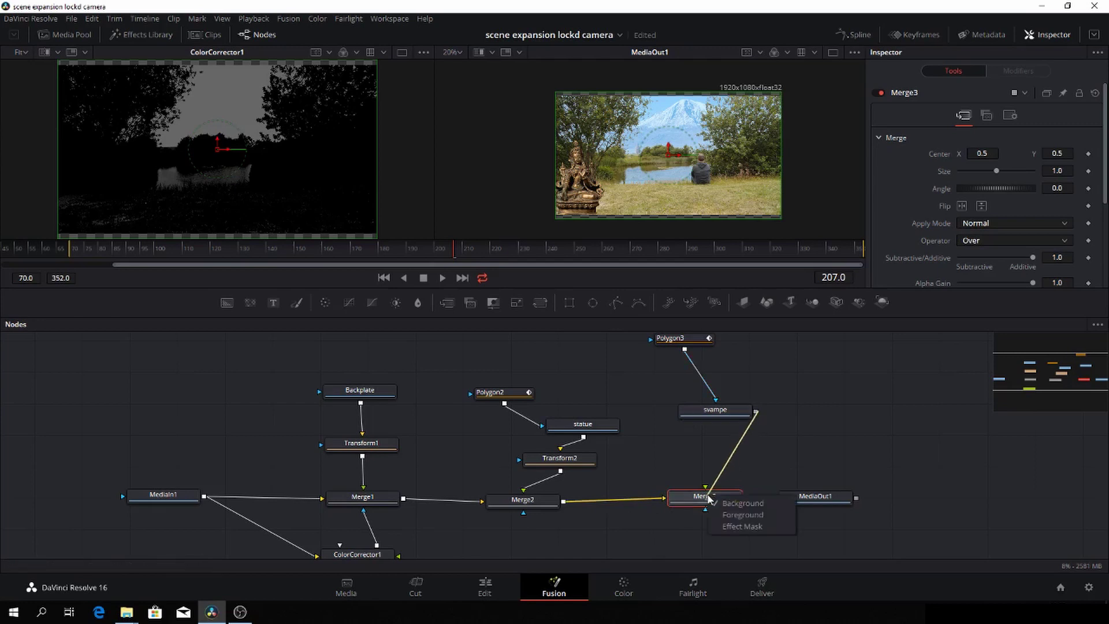
pyautogui.click(745, 513)
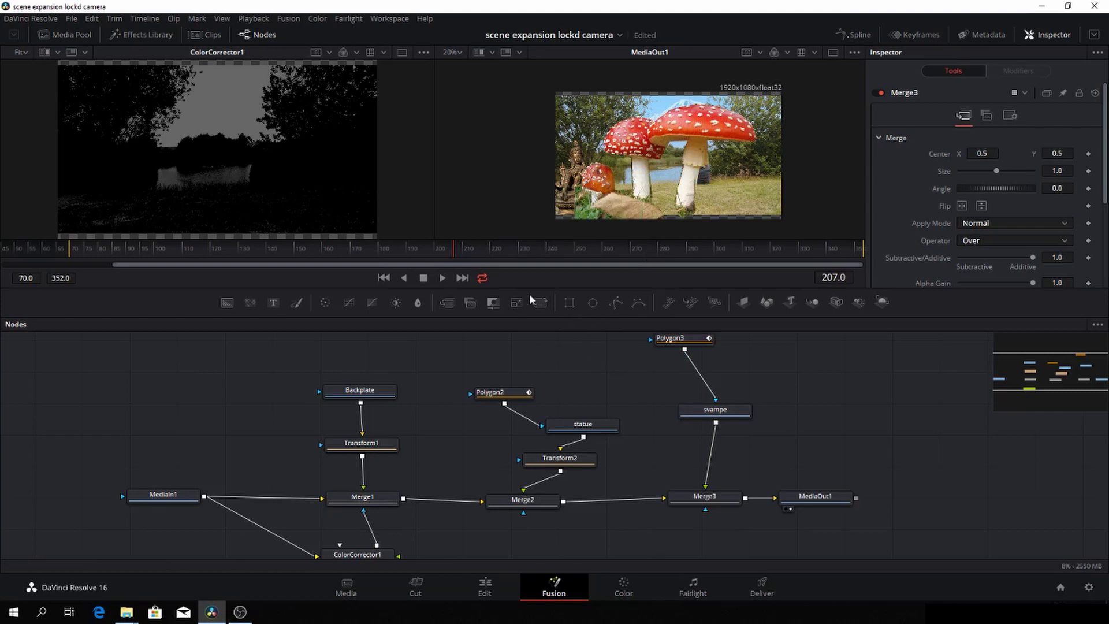
# - Insert a Transform3 after svampe, set Size to 0.16, and drag the mushrooms bottom-right
pyautogui.moveTo(540, 302); pyautogui.dragTo(719, 474)
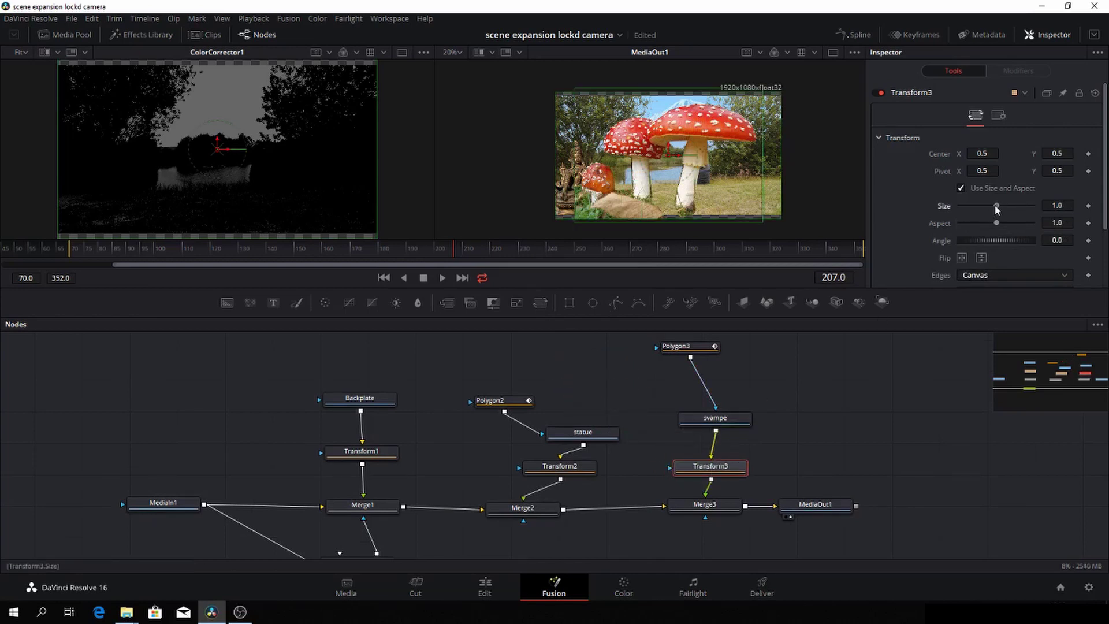
pyautogui.moveTo(985, 205); pyautogui.dragTo(962, 206)
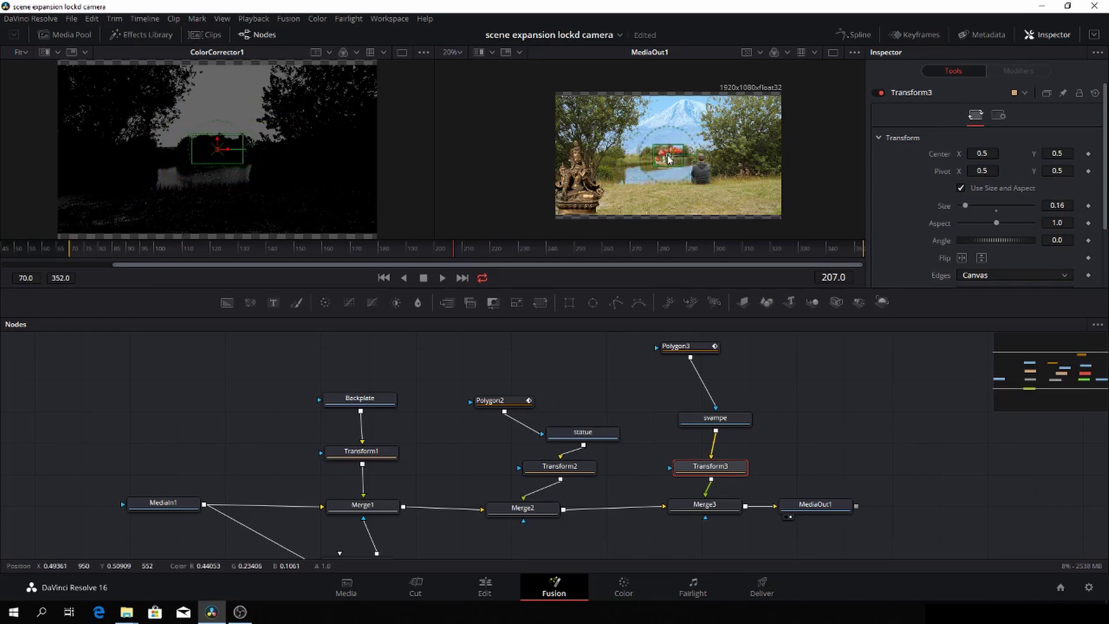
pyautogui.moveTo(667, 155); pyautogui.dragTo(748, 205)
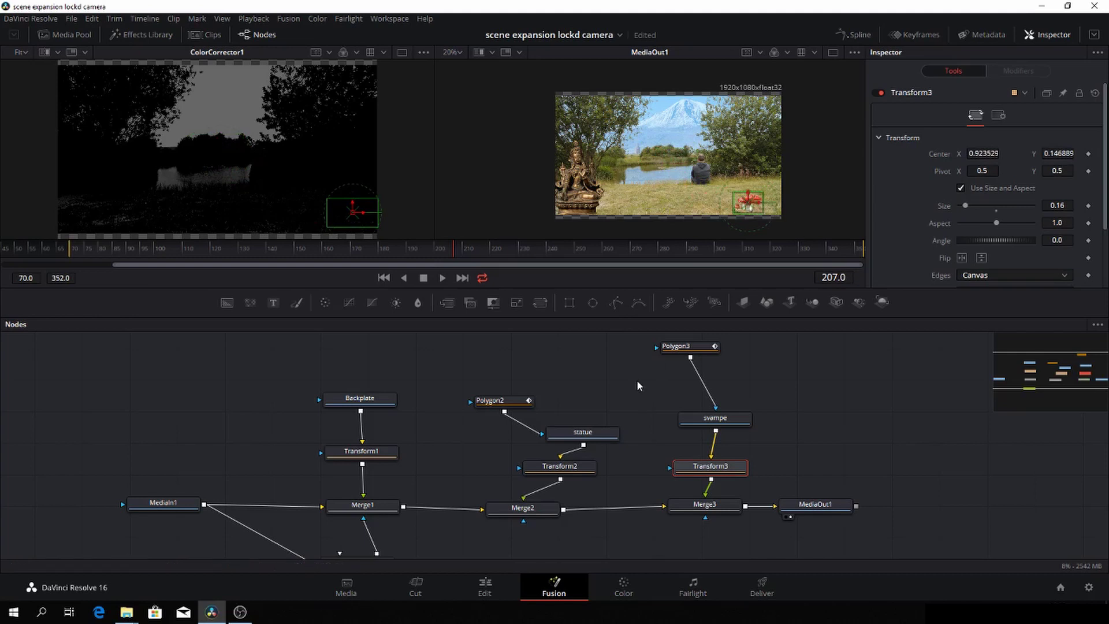
# - Shift MediaOut1 further right in the node graph and set the current frame to 85
pyautogui.click(826, 505)
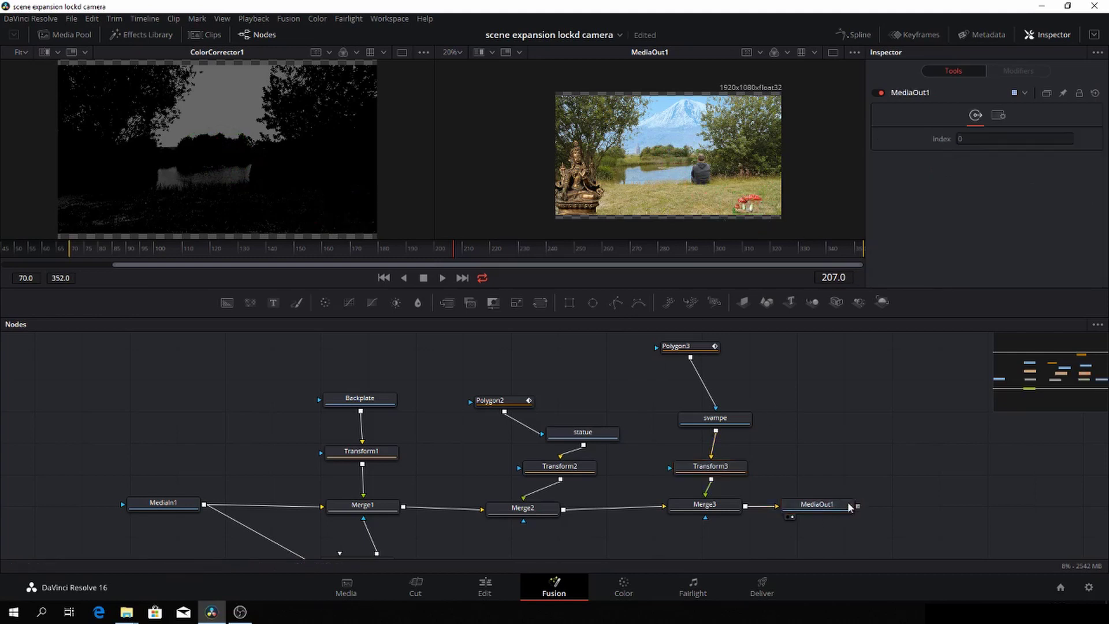
pyautogui.moveTo(848, 501); pyautogui.dragTo(940, 504)
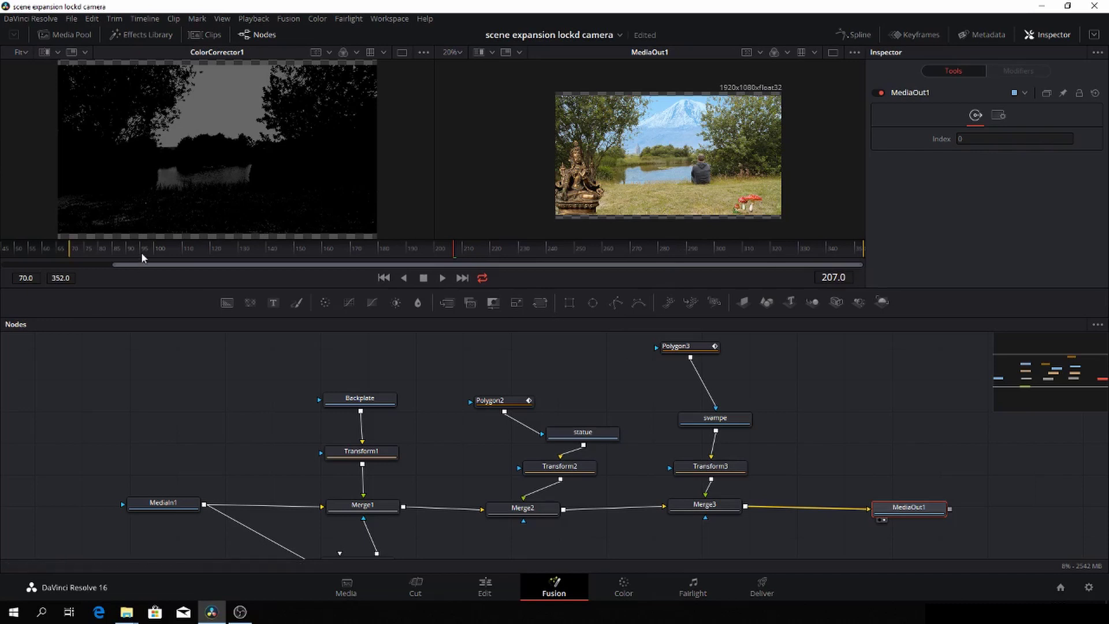
pyautogui.moveTo(141, 252); pyautogui.dragTo(118, 254)
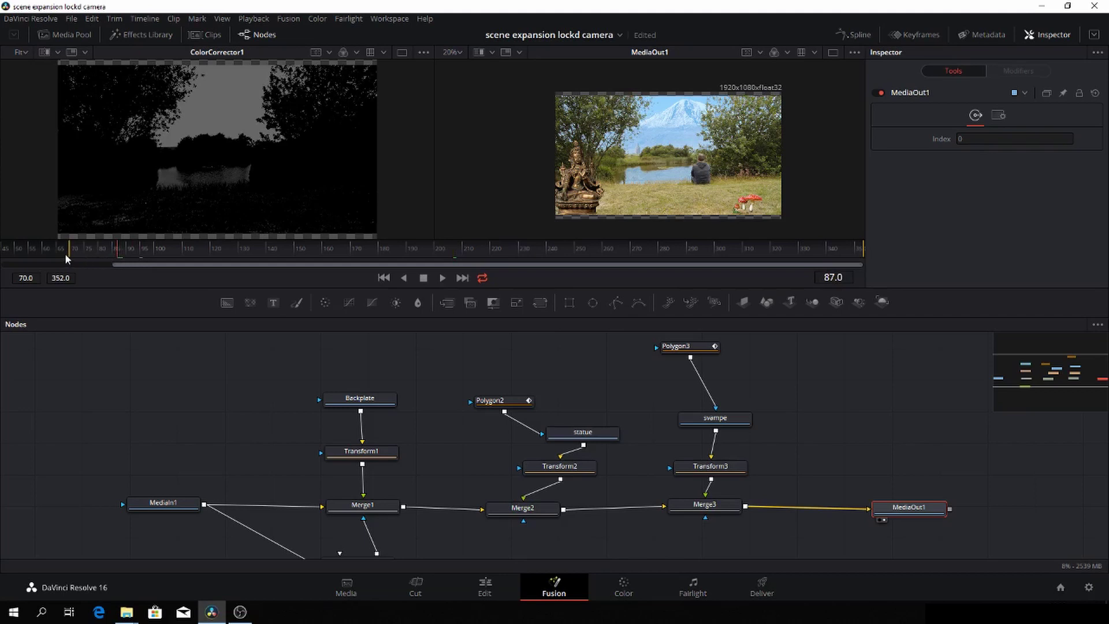
pyautogui.moveTo(65, 253); pyautogui.dragTo(75, 253)
pyautogui.click(111, 252)
pyautogui.press('Right')
pyautogui.press('Right')
pyautogui.press('Left')
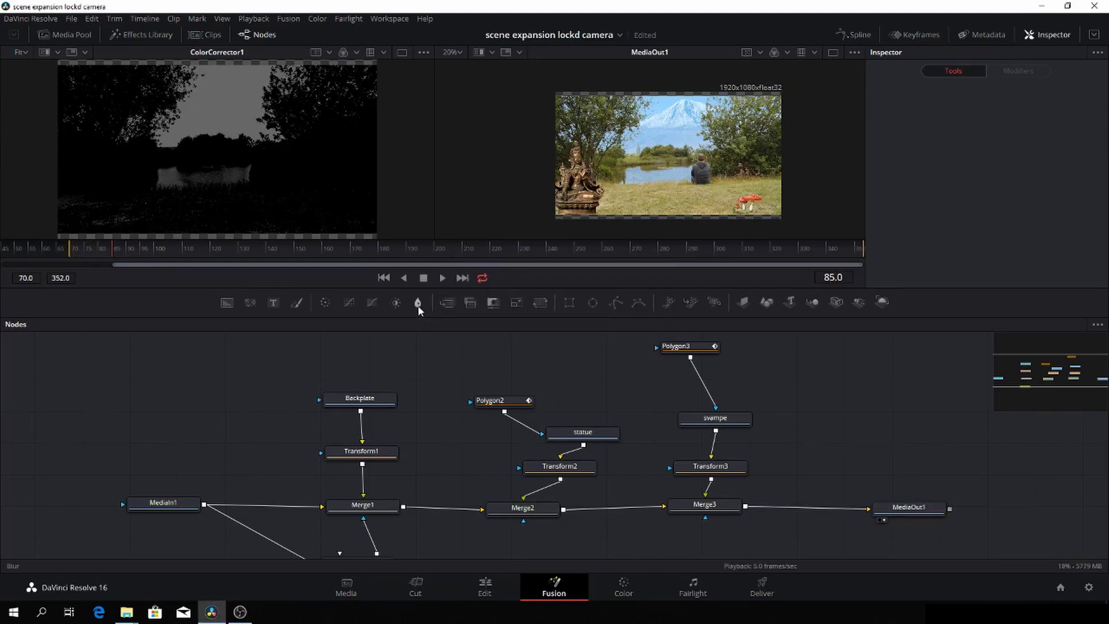
# - Insert a Blur1 node between Merge1 and Merge2, spreading the two merges apart
pyautogui.click(418, 304)
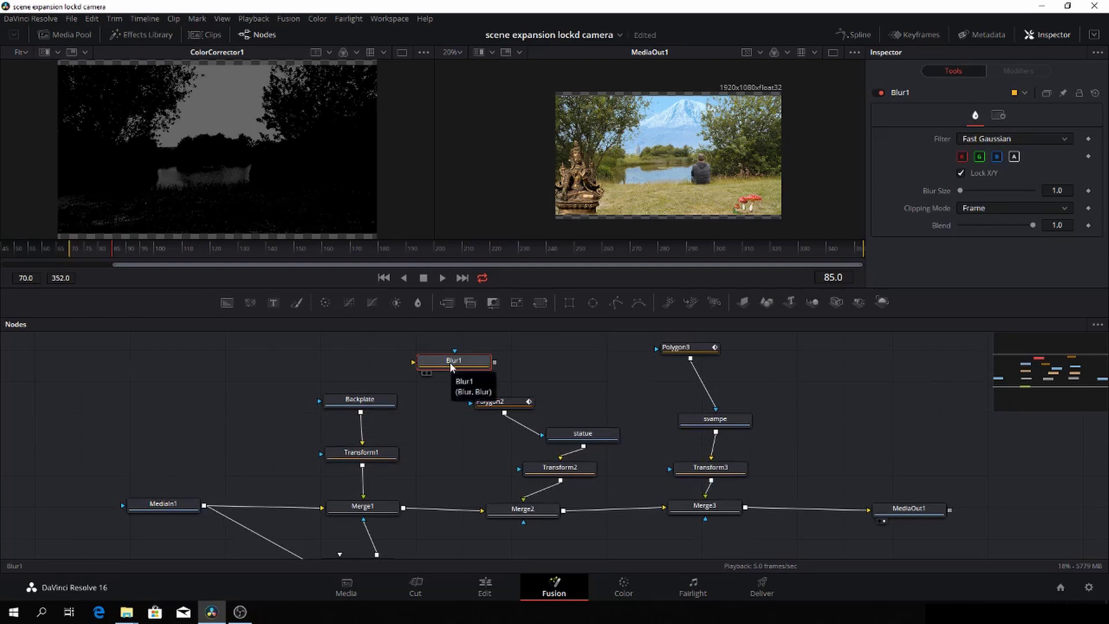
pyautogui.scroll(-2, 447, 387)
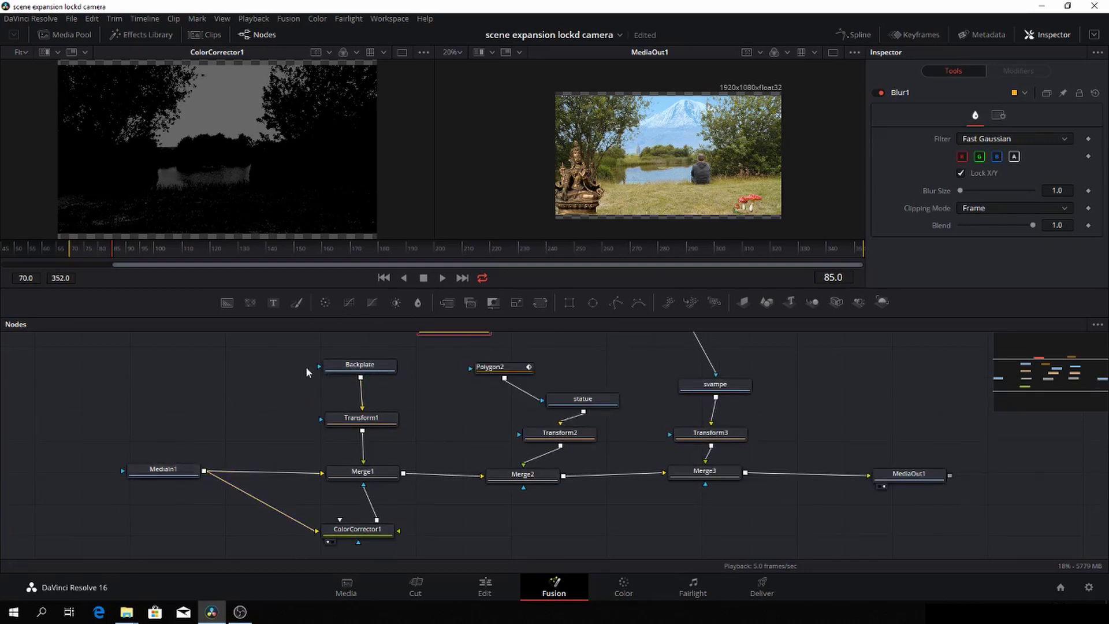
pyautogui.scroll(2, 436, 394)
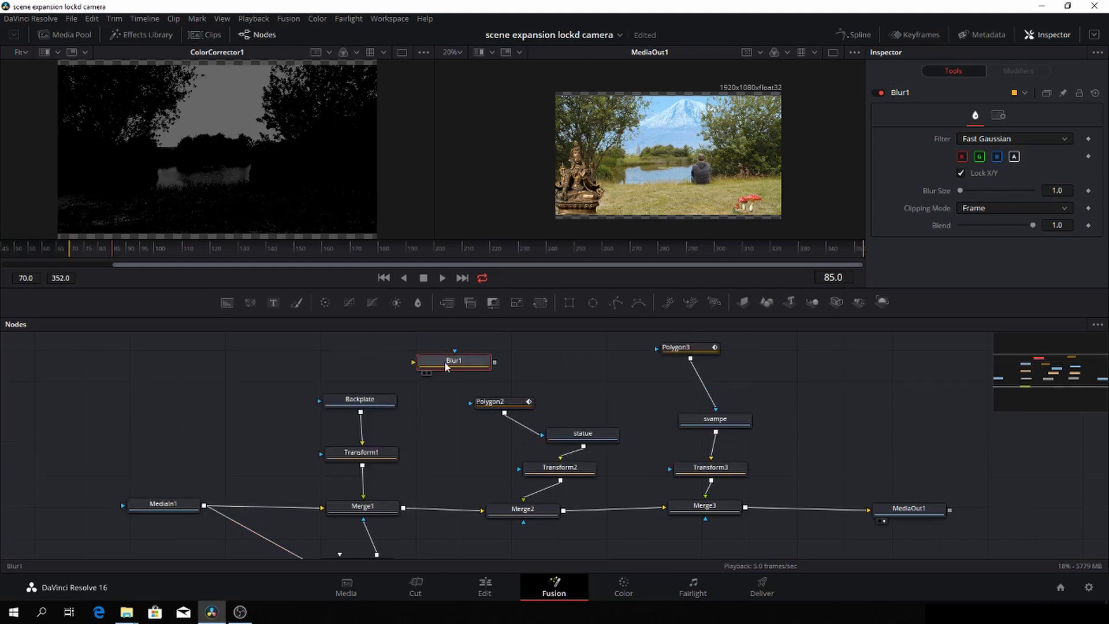
pyautogui.moveTo(446, 366); pyautogui.dragTo(431, 508)
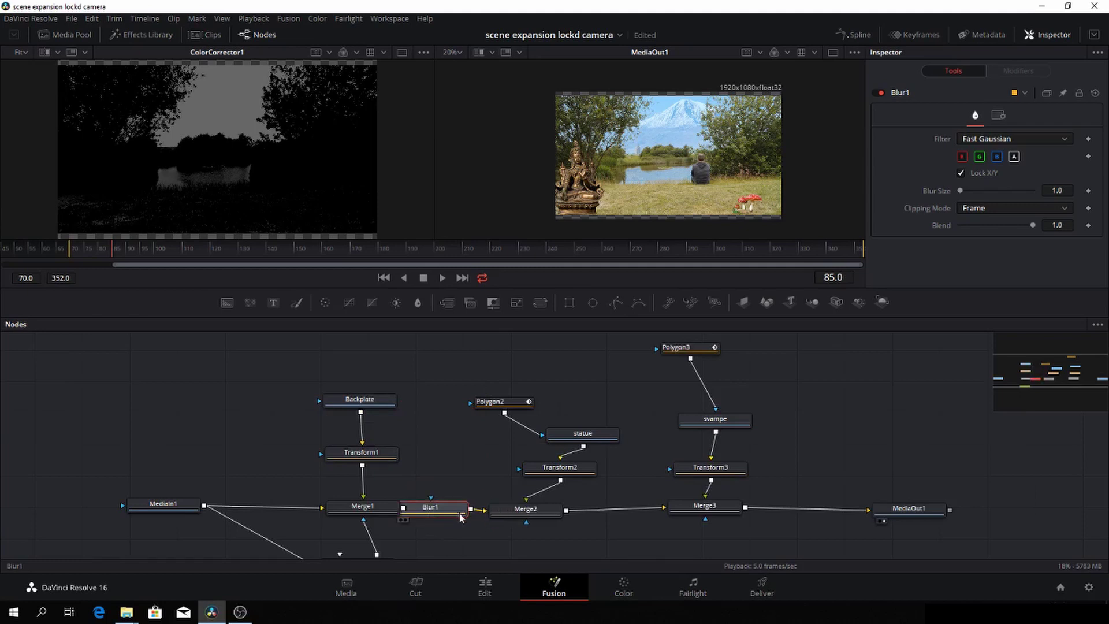
pyautogui.moveTo(522, 510); pyautogui.dragTo(560, 511)
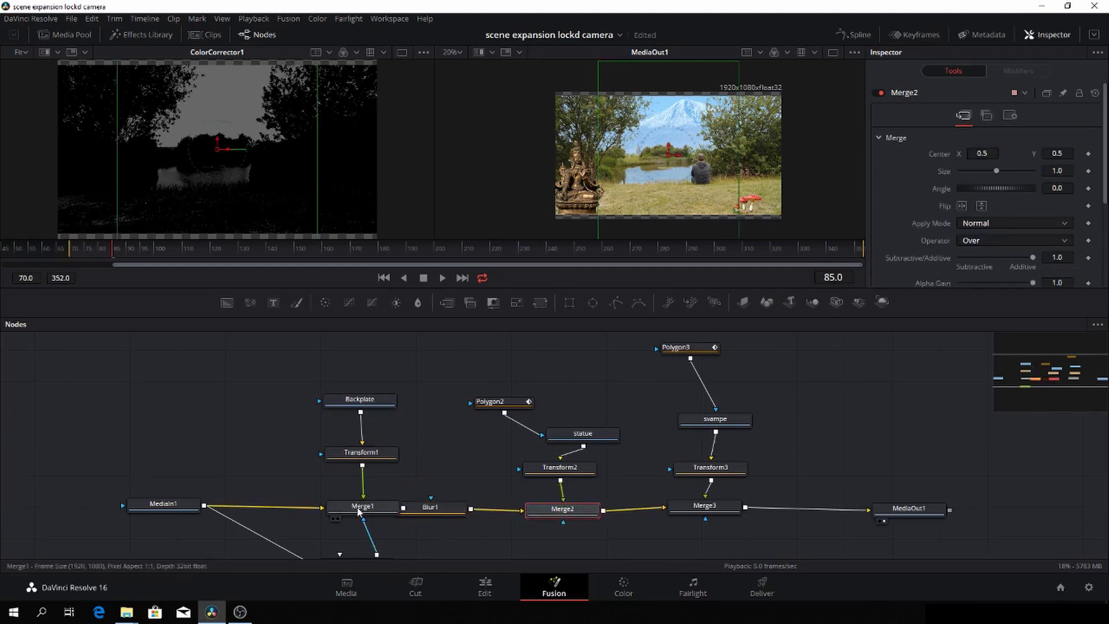
pyautogui.moveTo(358, 511); pyautogui.dragTo(334, 509)
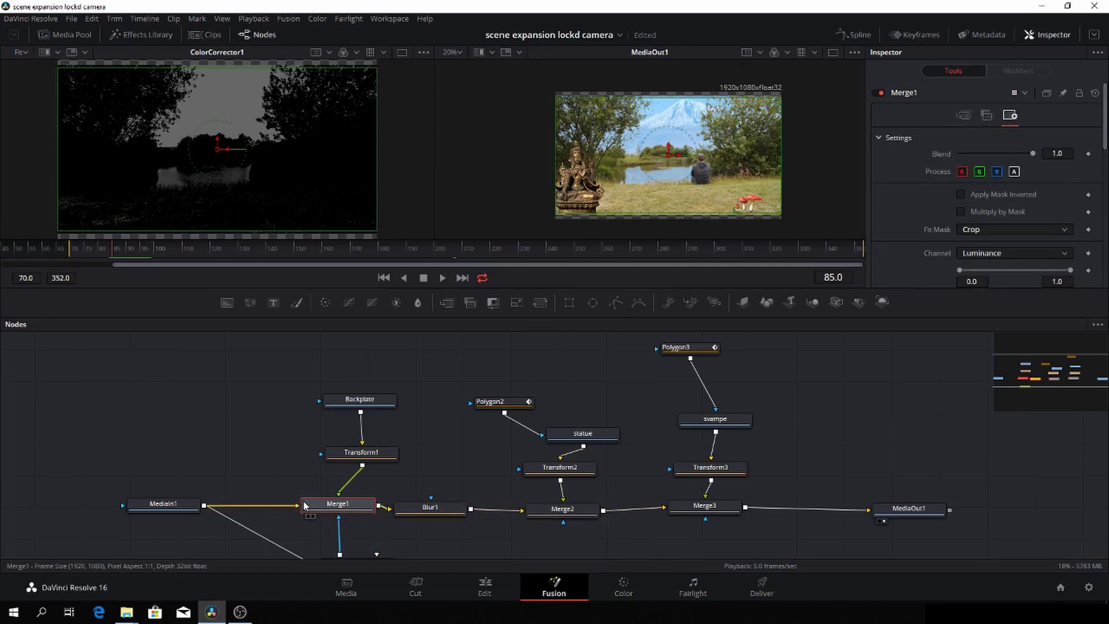
# - Set Blur1 to Gaussian with Blur Size keyframed at 7.9 on frame 85 and 0.0 on frame 100
pyautogui.click(443, 515)
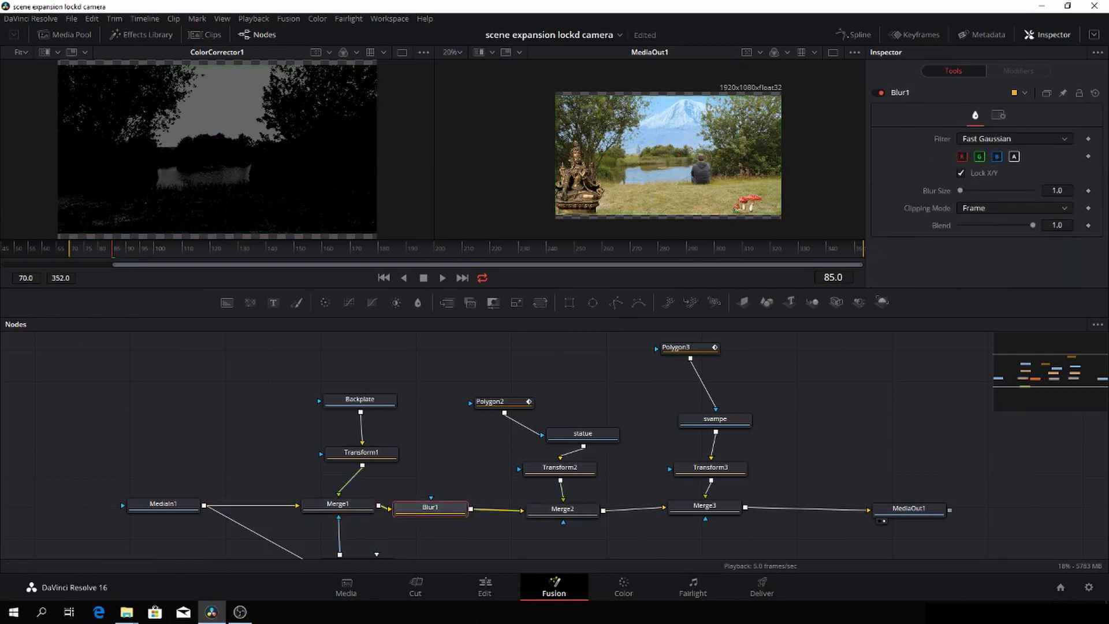
pyautogui.click(1047, 140)
pyautogui.click(1001, 193)
pyautogui.moveTo(960, 190); pyautogui.dragTo(967, 191)
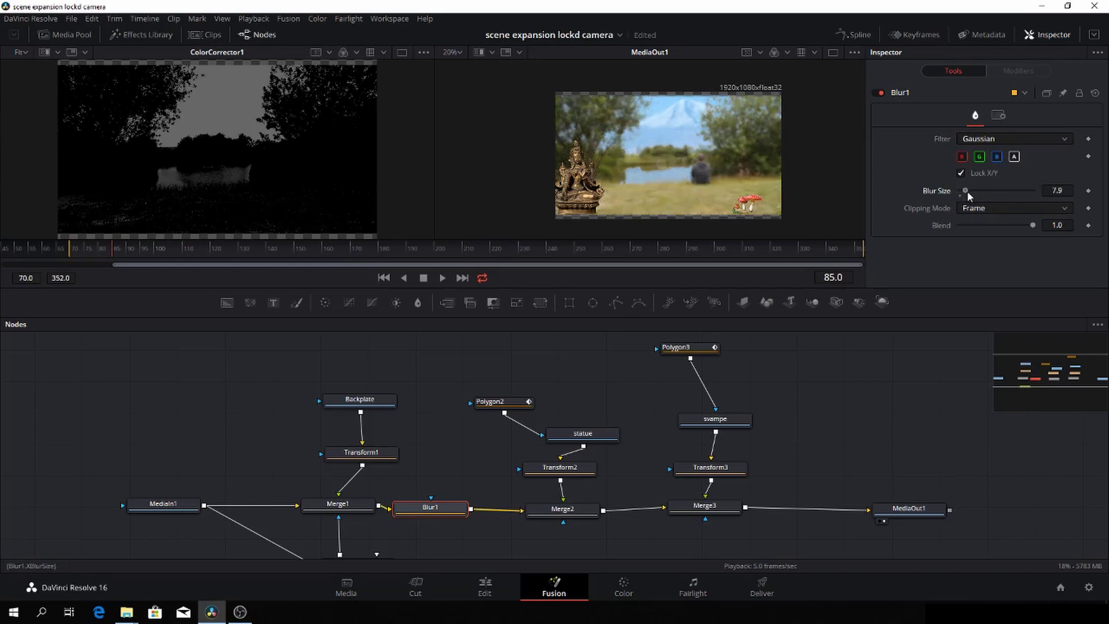
pyautogui.click(1089, 191)
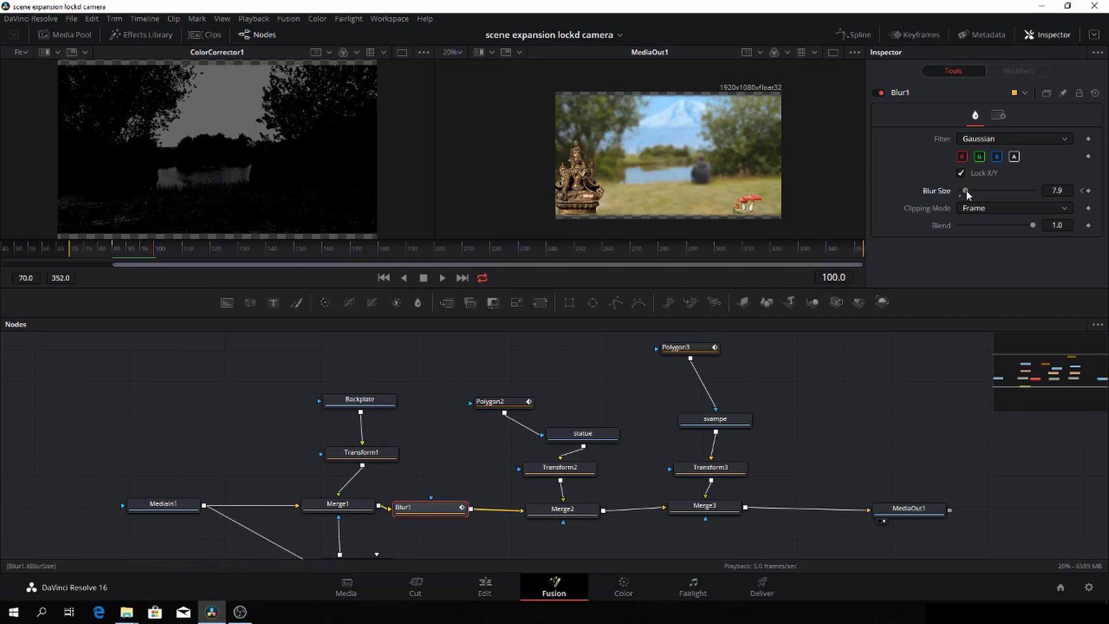
pyautogui.moveTo(965, 191); pyautogui.dragTo(958, 191)
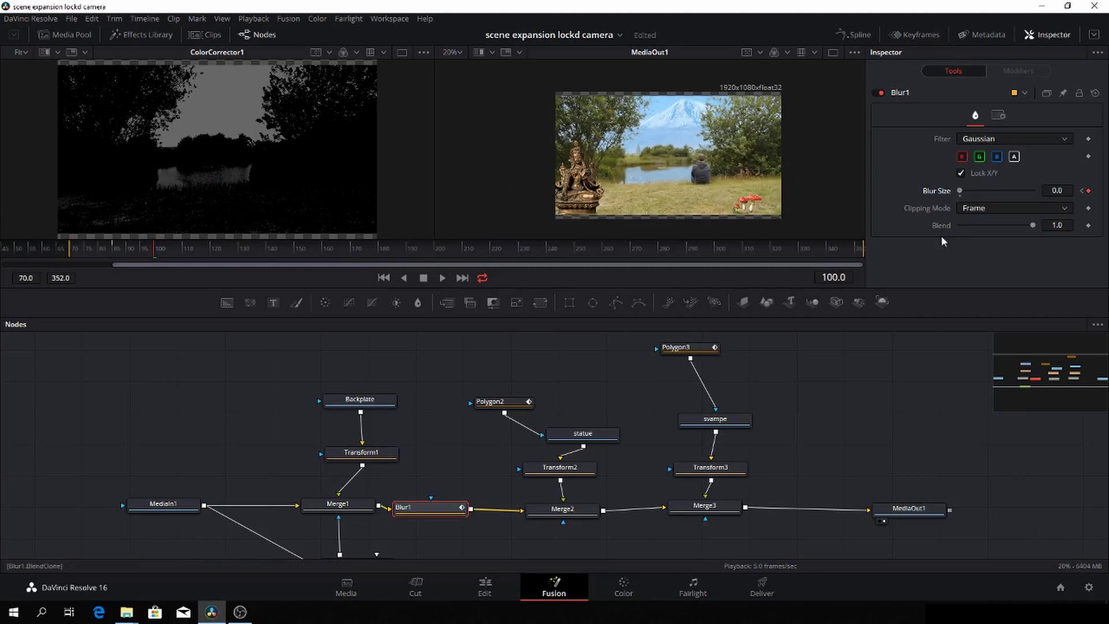
# - Tidy the graph by moving Polygon2 up and the statue node up and left
pyautogui.scroll(-1, 621, 432)
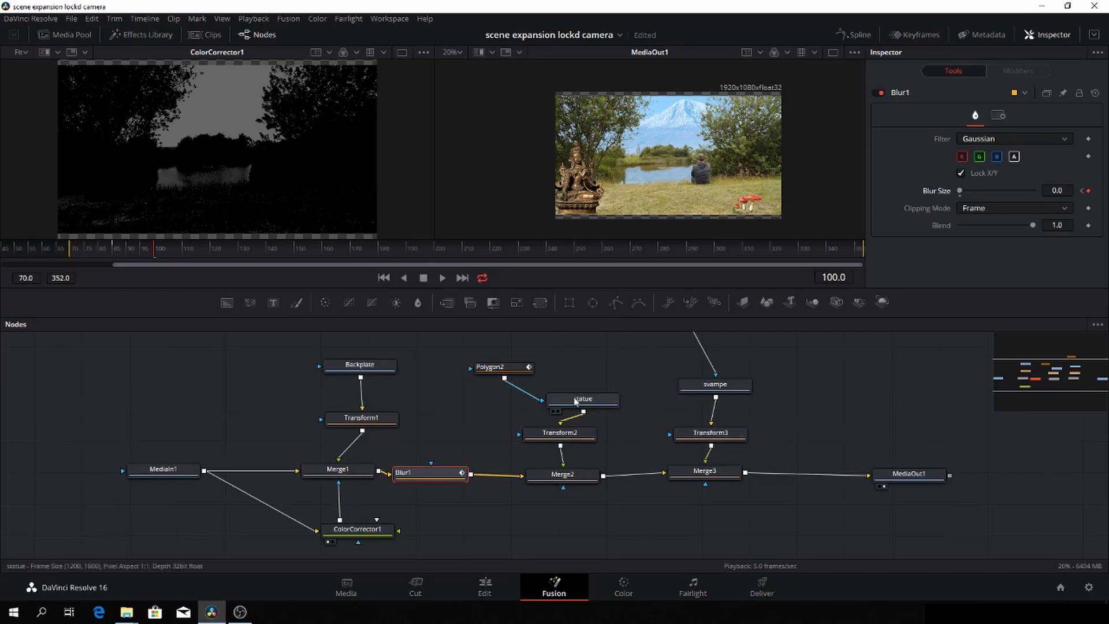
pyautogui.moveTo(494, 370); pyautogui.dragTo(497, 363)
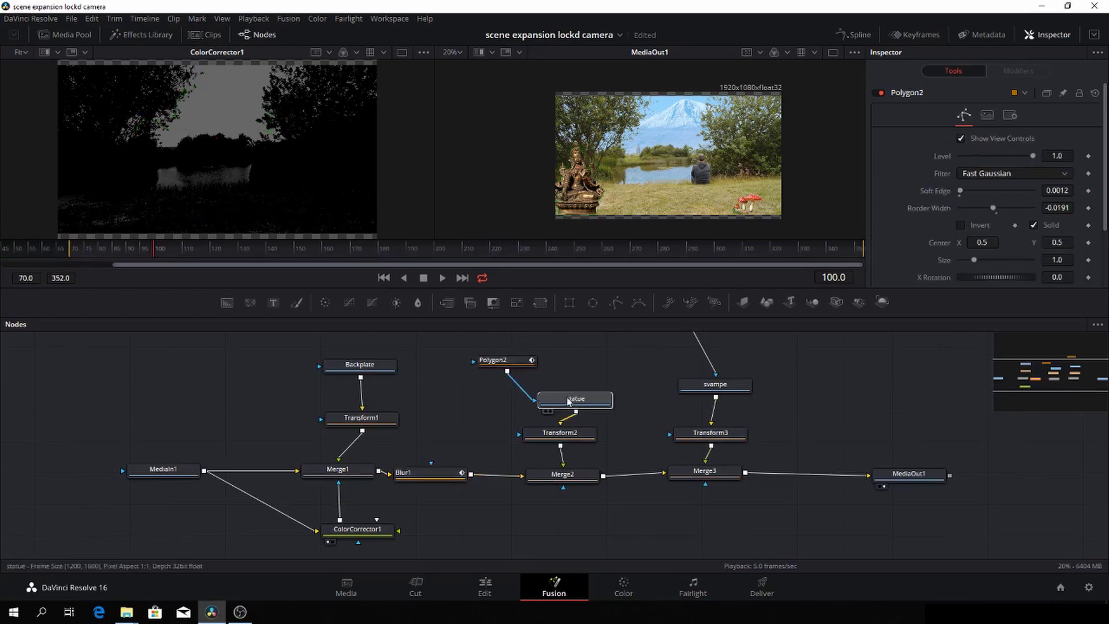
pyautogui.moveTo(584, 407); pyautogui.dragTo(542, 400)
# - Move Transform2 lower and add a Blur2 node into the statue branch
pyautogui.moveTo(577, 437); pyautogui.dragTo(557, 529)
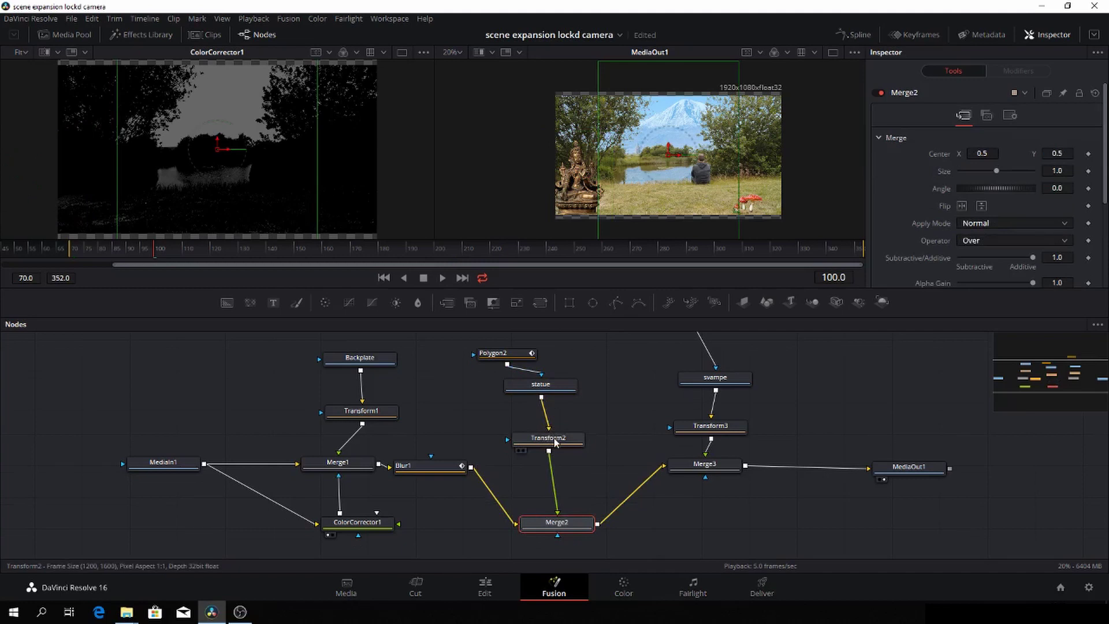
pyautogui.moveTo(550, 432); pyautogui.dragTo(555, 464)
pyautogui.click(439, 402)
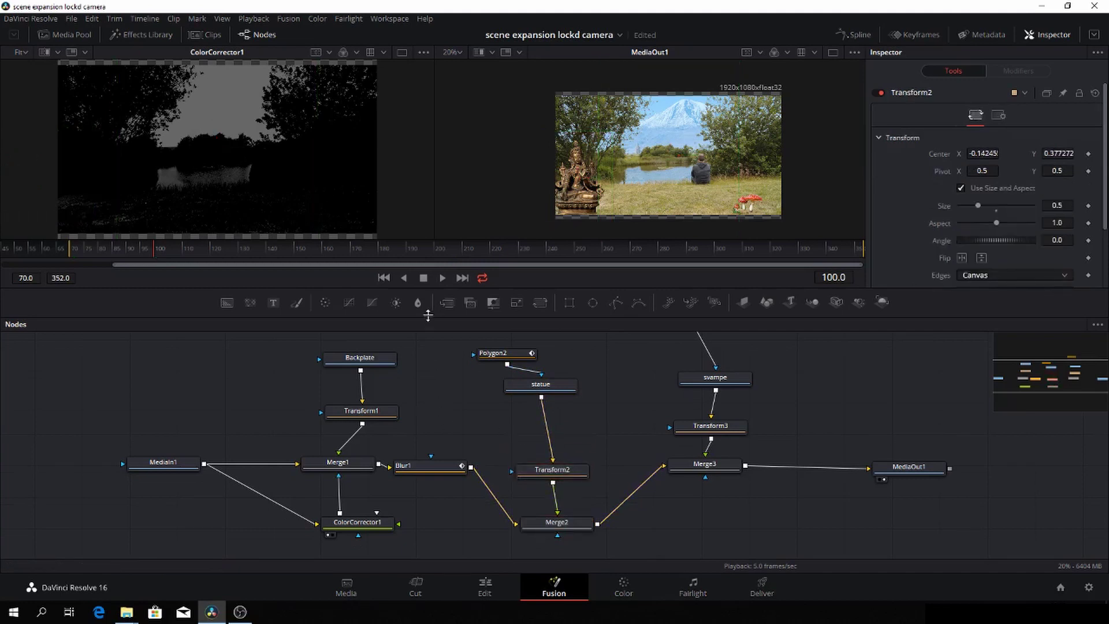
pyautogui.click(419, 303)
pyautogui.click(420, 304)
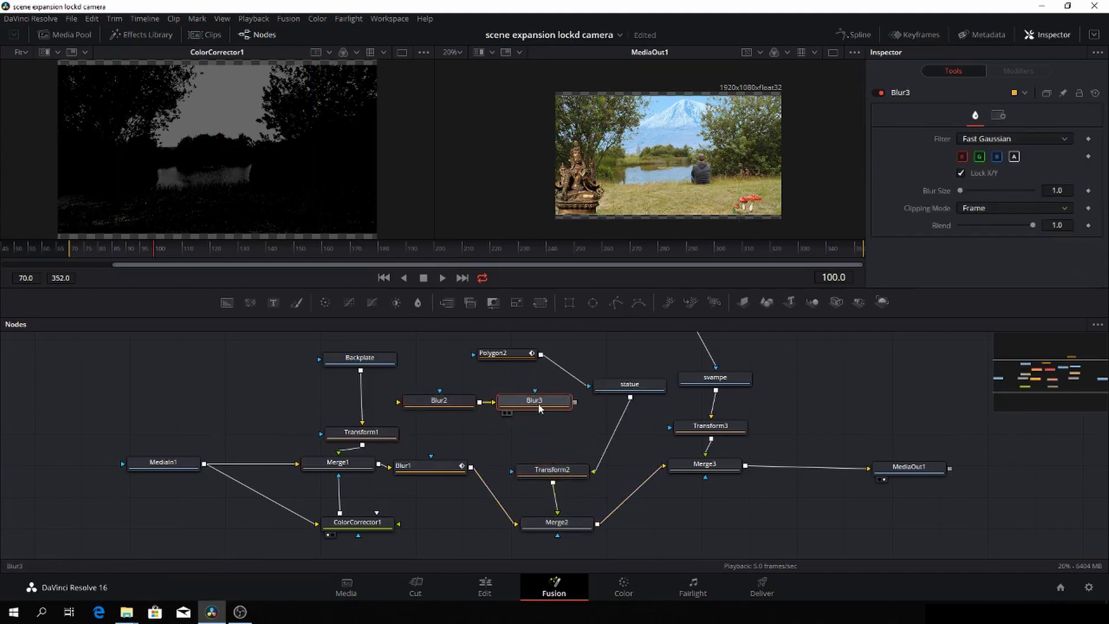
pyautogui.moveTo(497, 402); pyautogui.dragTo(612, 437)
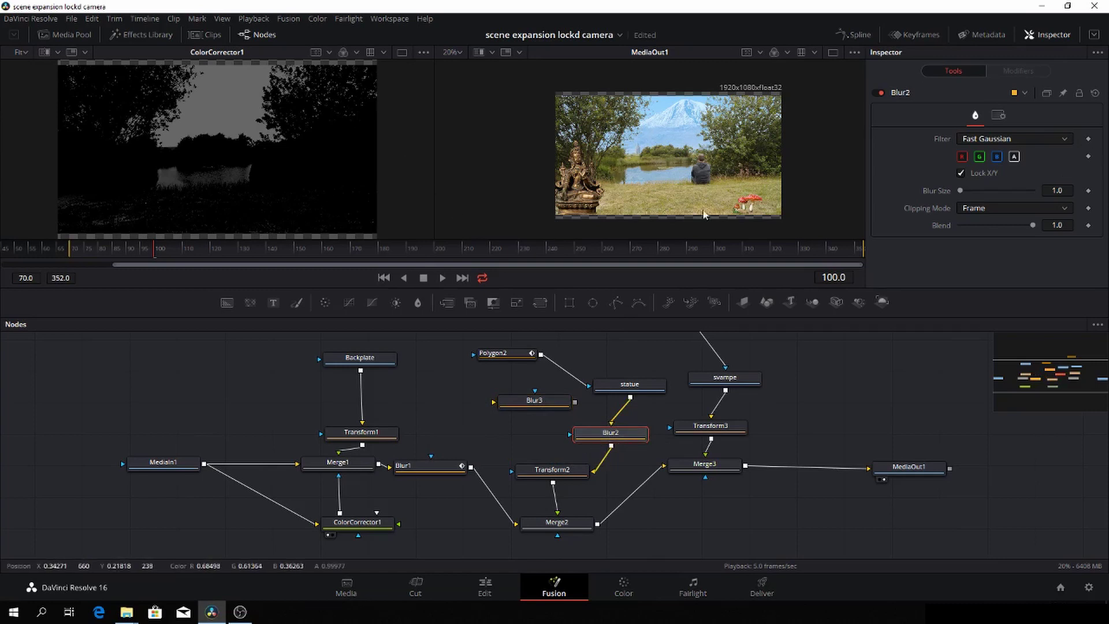
# - Set Blur2 to Gaussian and keyframe its Blur Size from 0.0 at frame 85 up to 11.0
pyautogui.click(1001, 137)
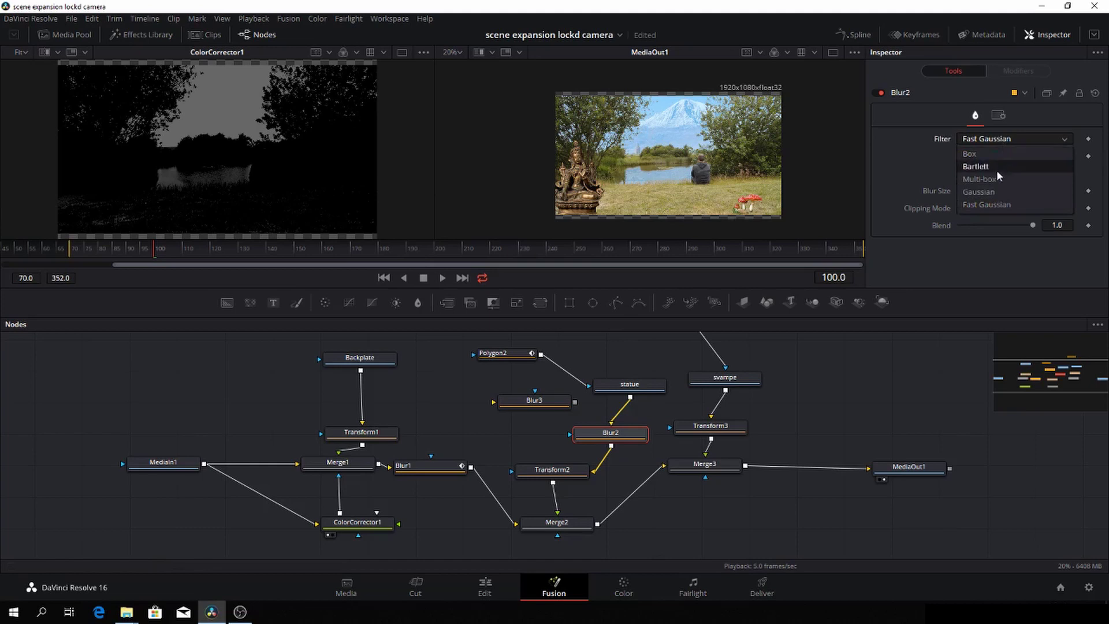
pyautogui.click(1000, 186)
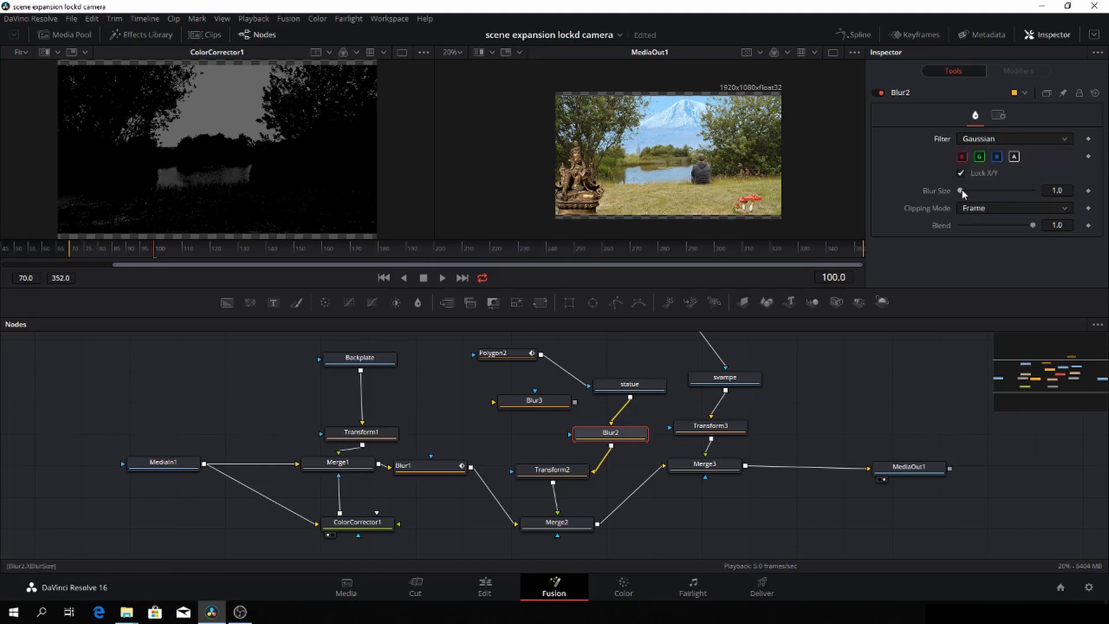
pyautogui.click(1088, 190)
pyautogui.press('Right')
pyautogui.press('Right')
pyautogui.press('Right')
pyautogui.press('Right')
pyautogui.moveTo(960, 188); pyautogui.dragTo(972, 192)
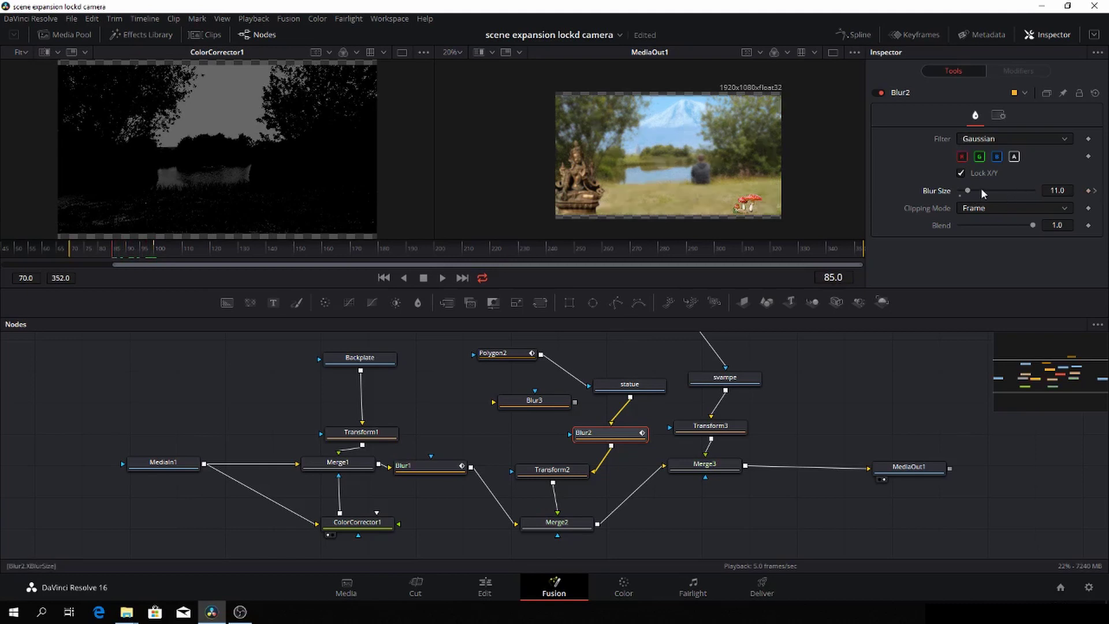
pyautogui.moveTo(969, 192); pyautogui.dragTo(960, 192)
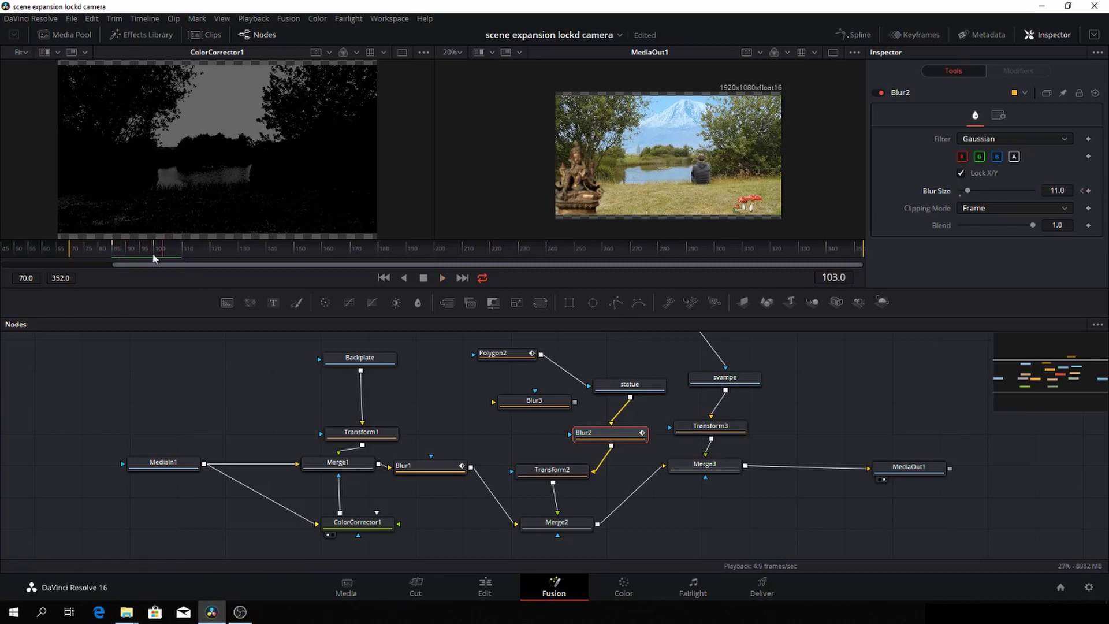
pyautogui.click(115, 255)
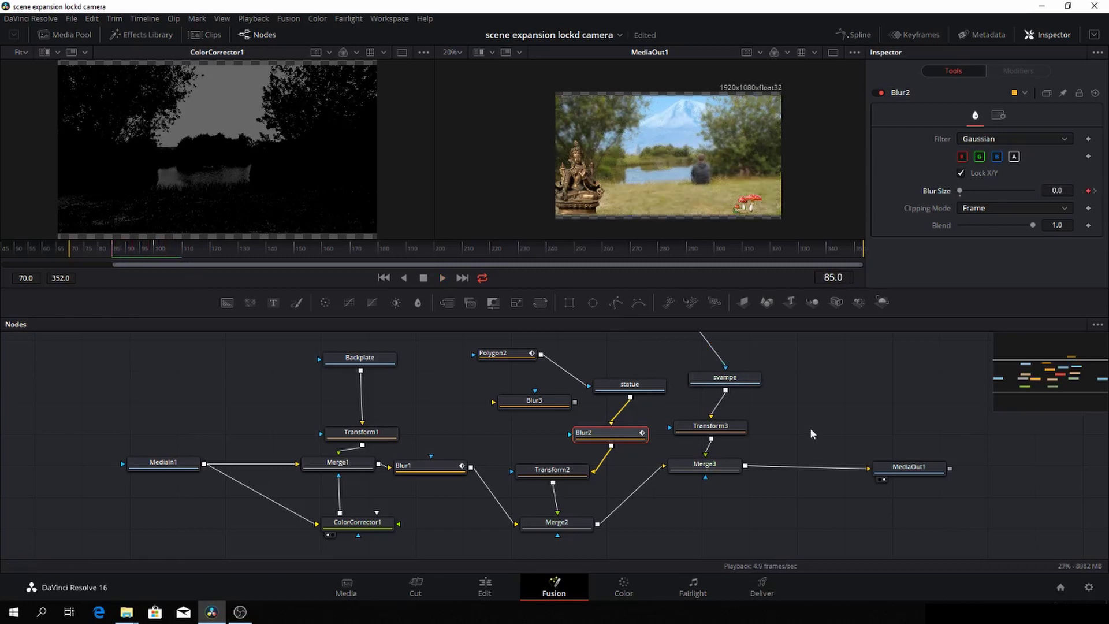
# - Move Merge3 and Transform3 lower and insert a Blur3 node after the svampe mushrooms
pyautogui.scroll(-1, 809, 424)
pyautogui.scroll(2, 809, 424)
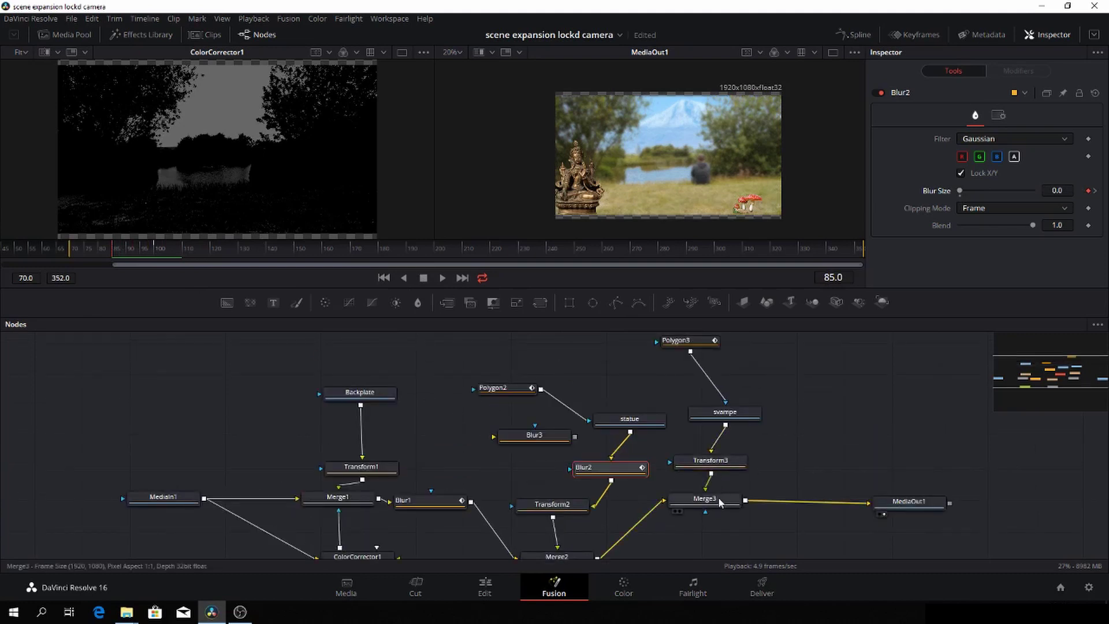
pyautogui.moveTo(719, 502); pyautogui.dragTo(726, 557)
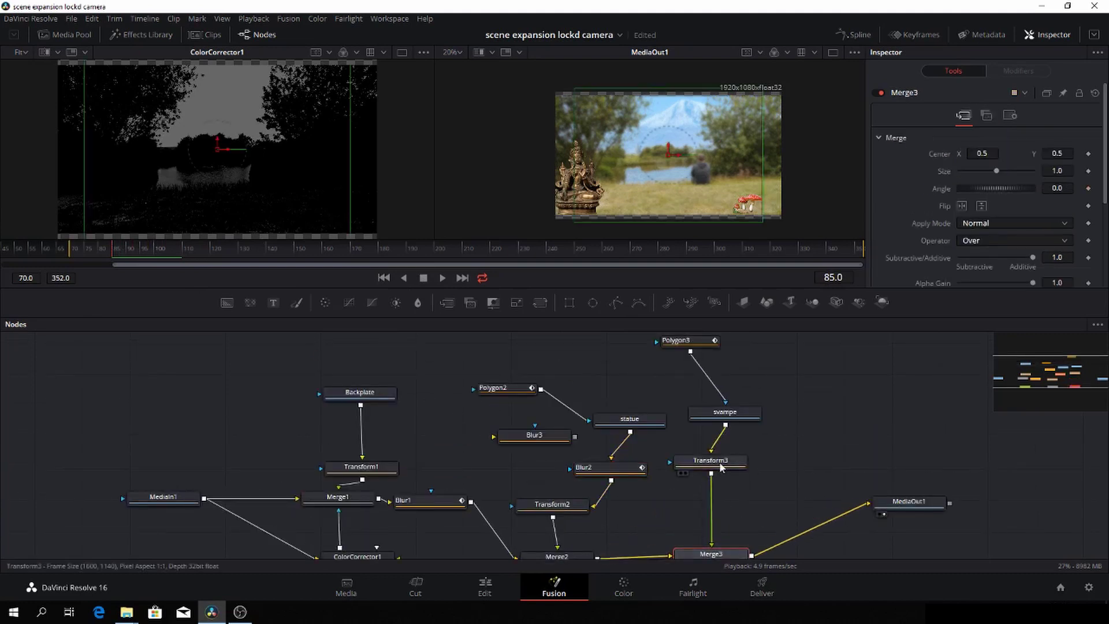
pyautogui.moveTo(721, 468); pyautogui.dragTo(726, 524)
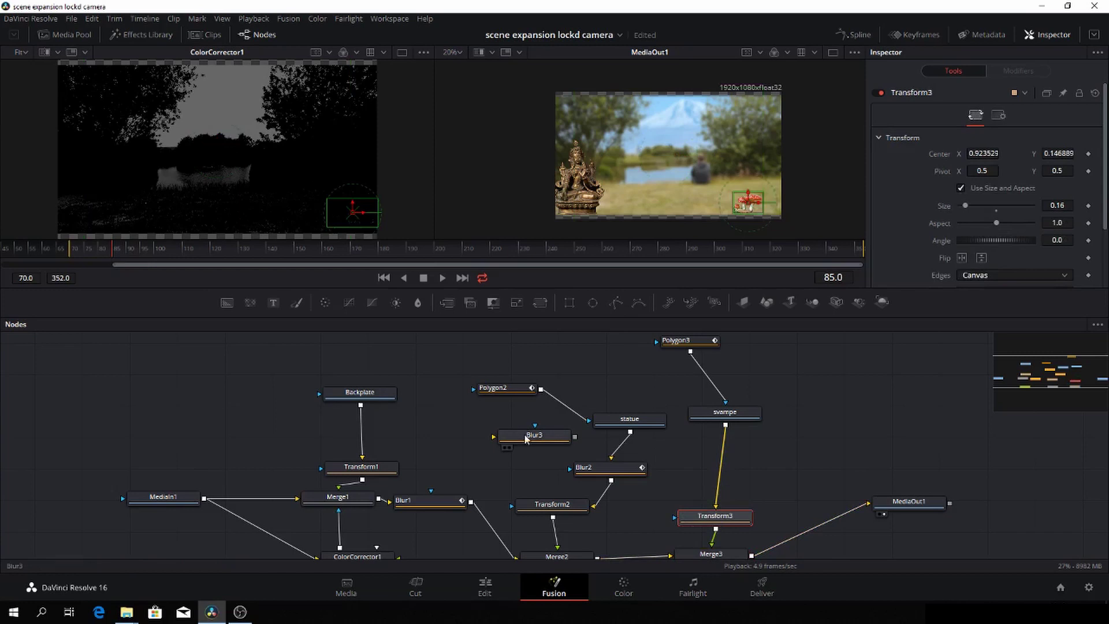
pyautogui.moveTo(525, 439); pyautogui.dragTo(722, 468)
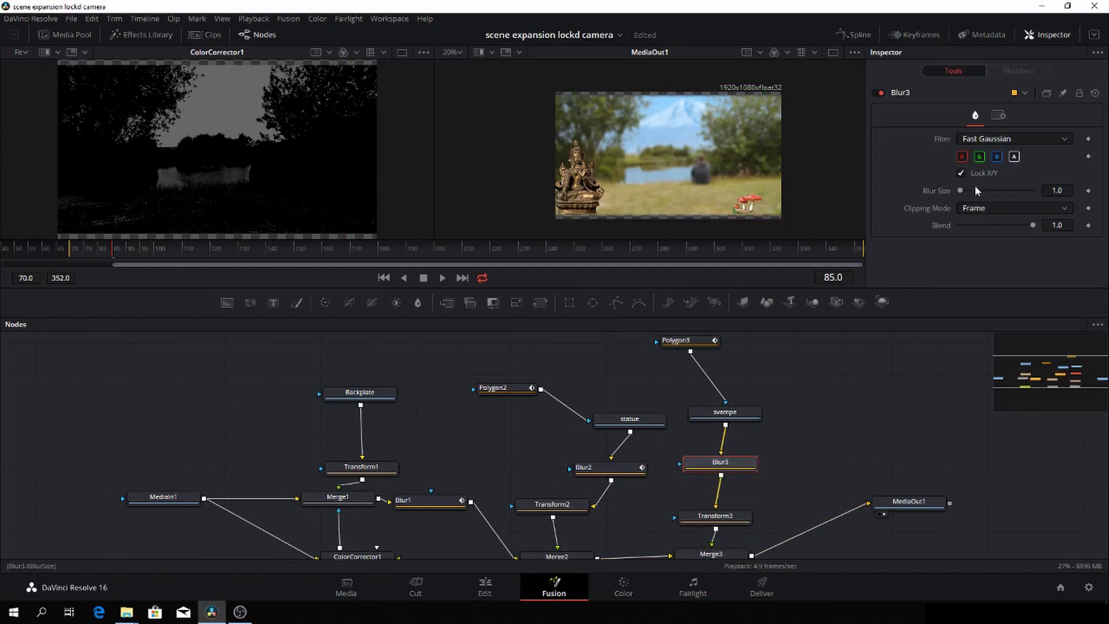
# - Set Blur3's Blur Size to 22, undoing an earlier keyframed attempt
pyautogui.moveTo(961, 189); pyautogui.dragTo(964, 191)
pyautogui.click(1088, 191)
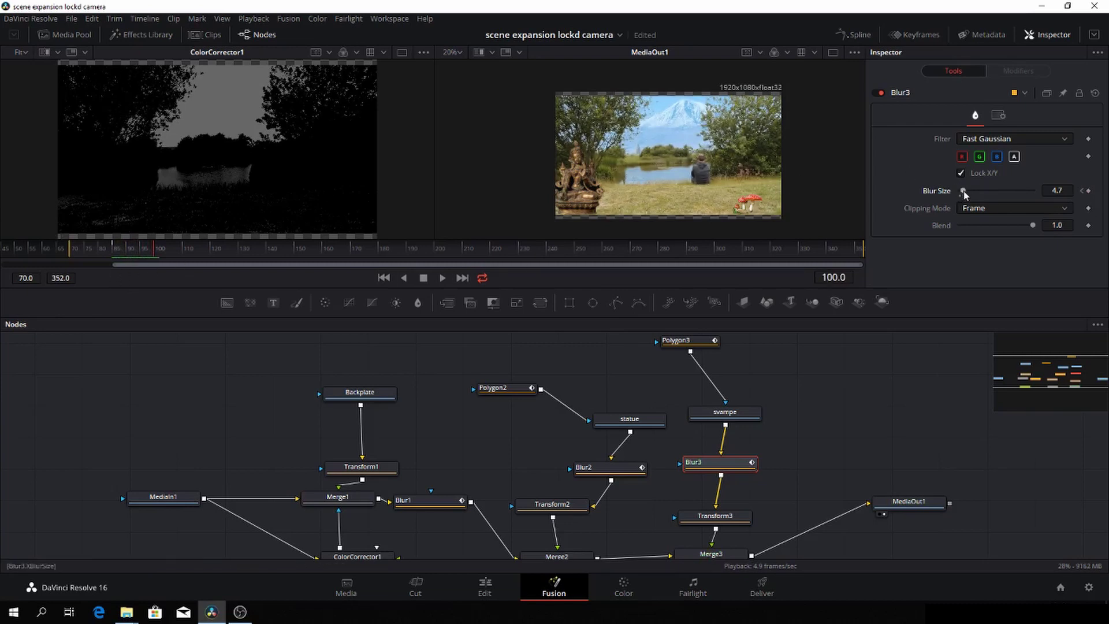
pyautogui.moveTo(964, 190); pyautogui.dragTo(963, 193)
pyautogui.hotkey('ctrl', 'z')
pyautogui.click(968, 191)
pyautogui.moveTo(984, 193); pyautogui.dragTo(976, 194)
# - Keyframe the mushroom blur at frame 100, reduce it at frame 70, and play back the focus shift
pyautogui.press('Left')
pyautogui.press('Left')
pyautogui.press('Left')
pyautogui.press('Left')
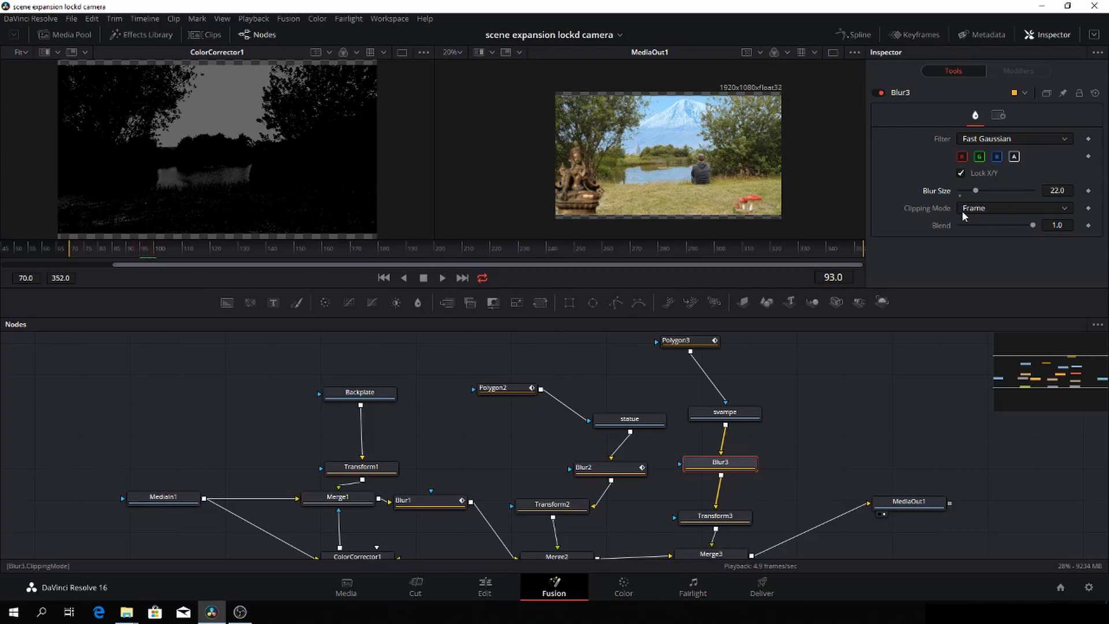
pyautogui.press('Left')
pyautogui.press('space')
pyautogui.click(1089, 190)
pyautogui.press('j')
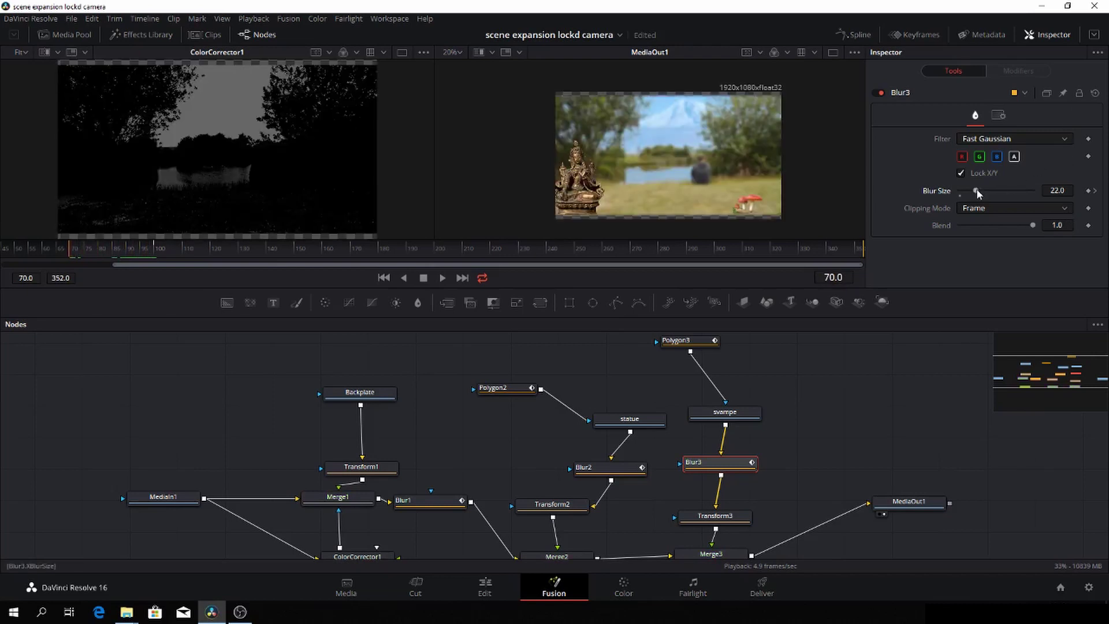
pyautogui.moveTo(974, 190); pyautogui.dragTo(960, 191)
pyautogui.press('space')
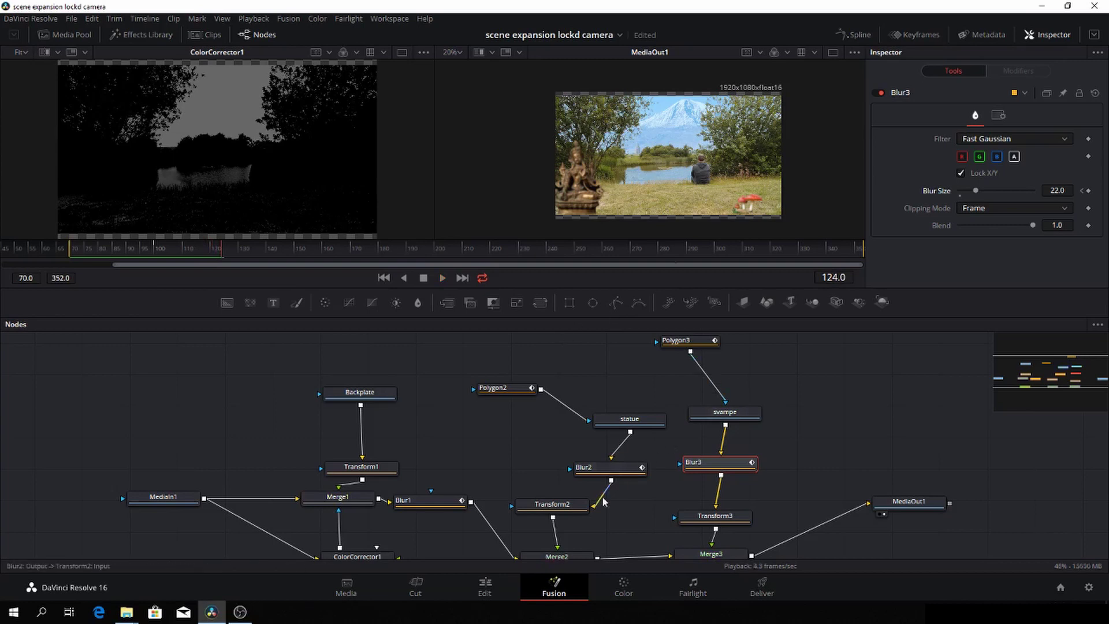
pyautogui.hotkey('shift', '4')
pyautogui.click(320, 328)
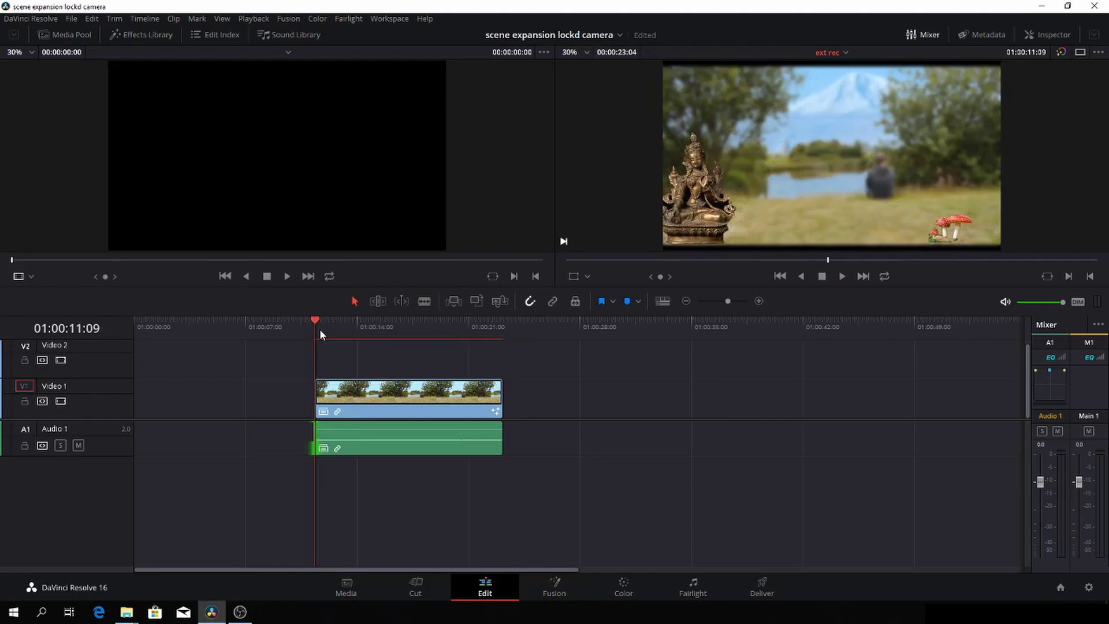
pyautogui.press('space')
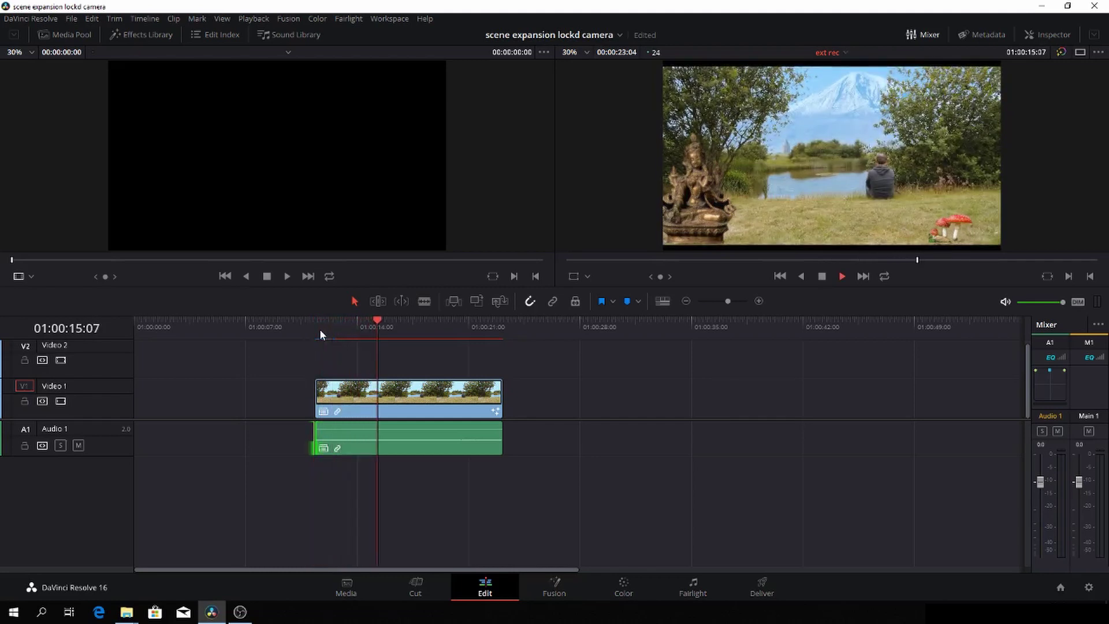
pyautogui.press('space')
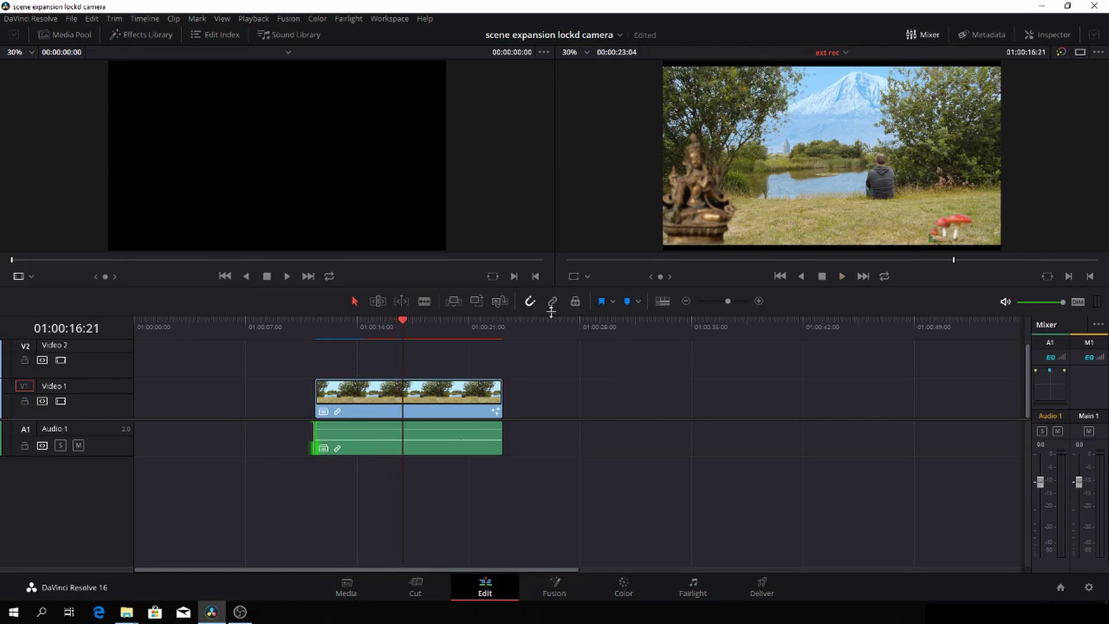
pyautogui.click(546, 592)
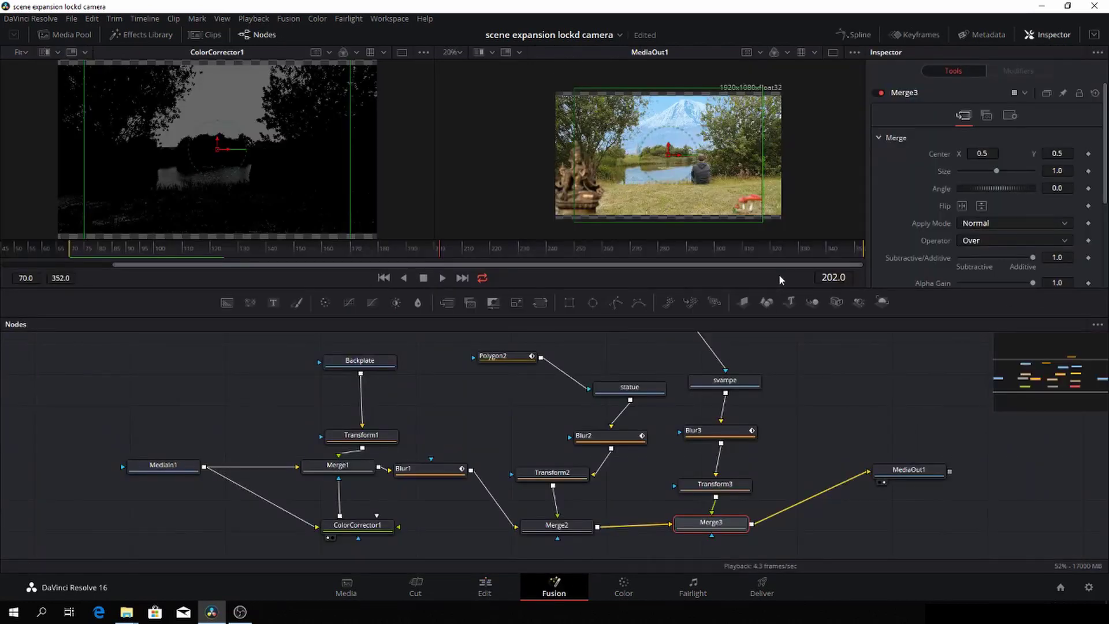
# - Flip the mushrooms horizontally in Transform3 and push them right to 1.040154, 0.129665
pyautogui.click(715, 484)
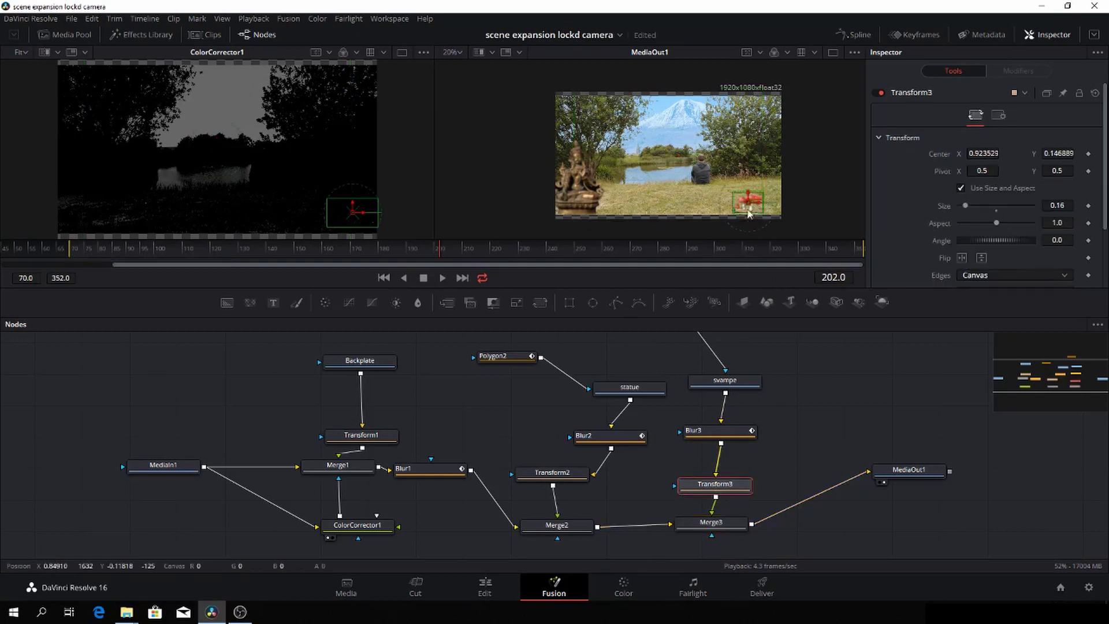
pyautogui.scroll(1, 806, 216)
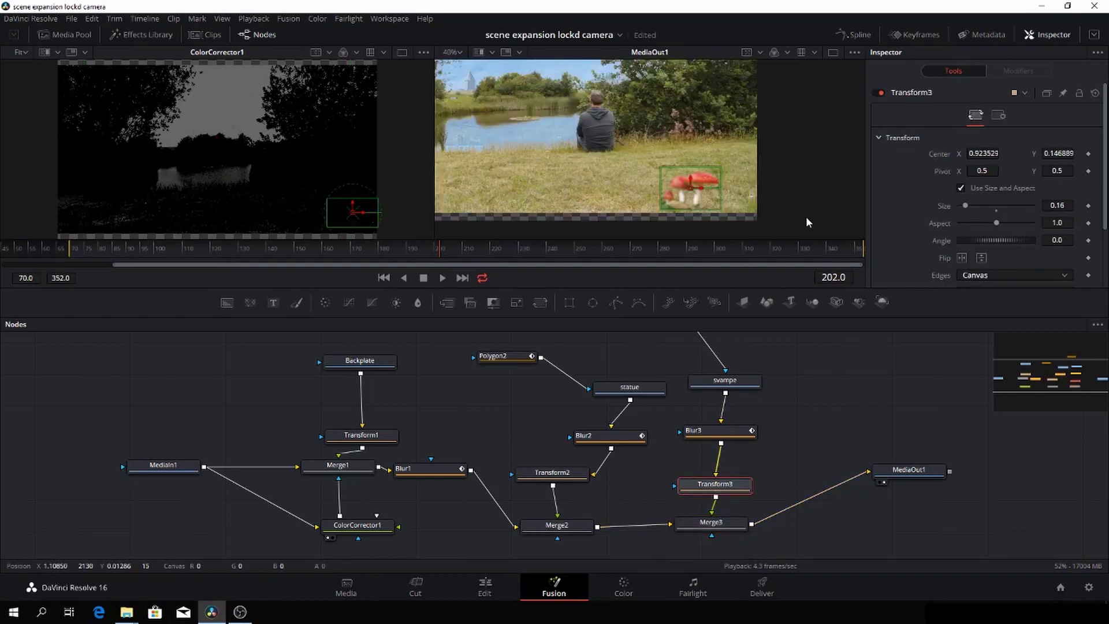
pyautogui.moveTo(690, 189); pyautogui.dragTo(718, 195)
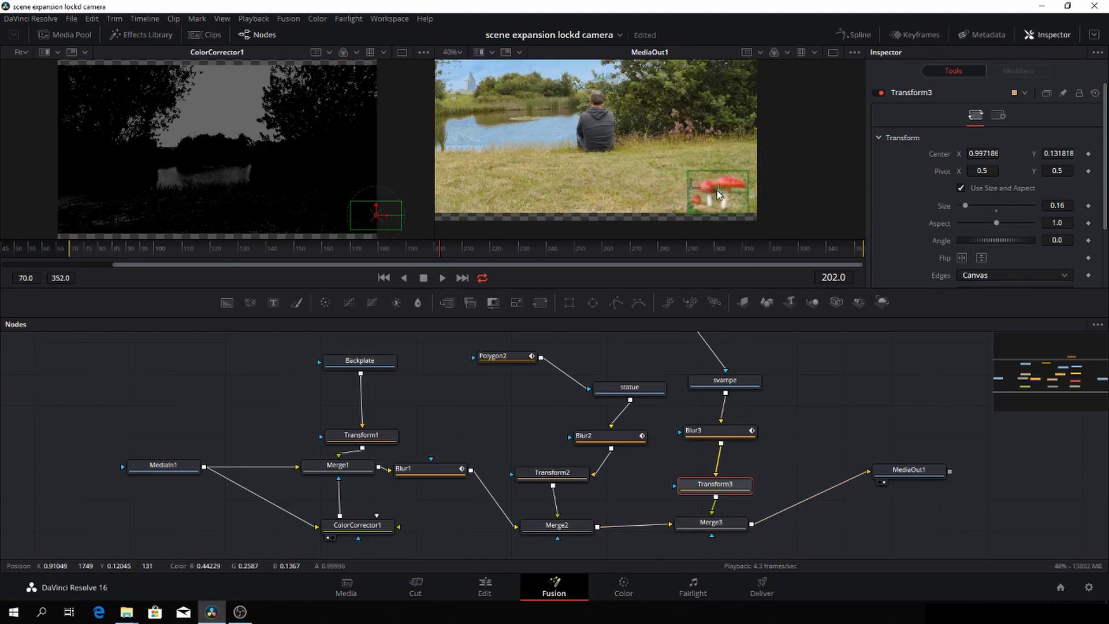
pyautogui.click(962, 258)
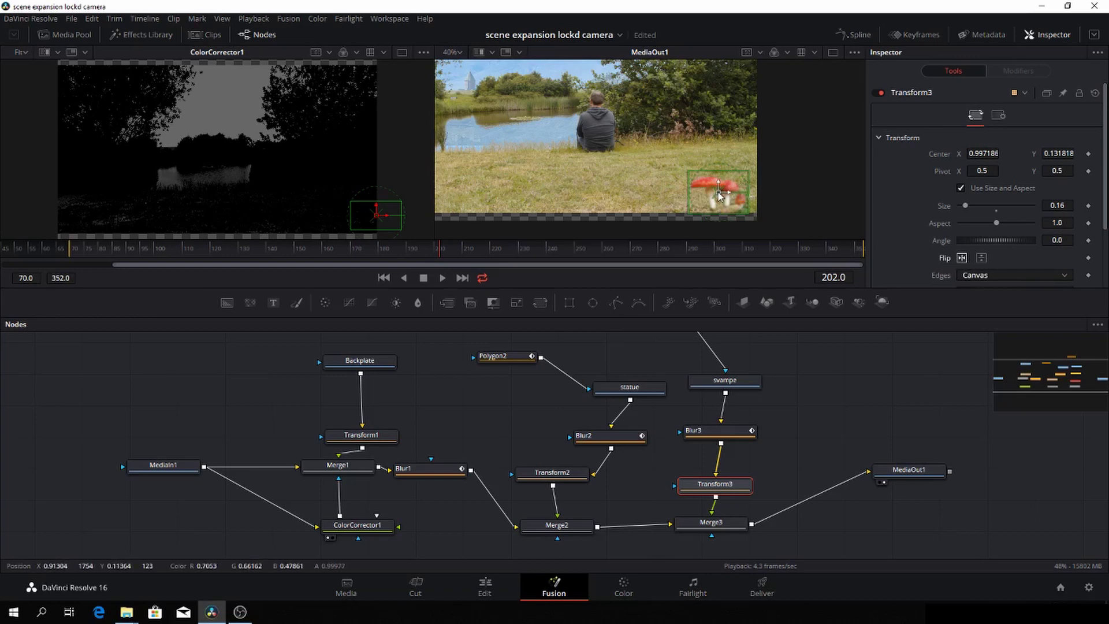
pyautogui.moveTo(719, 195); pyautogui.dragTo(740, 198)
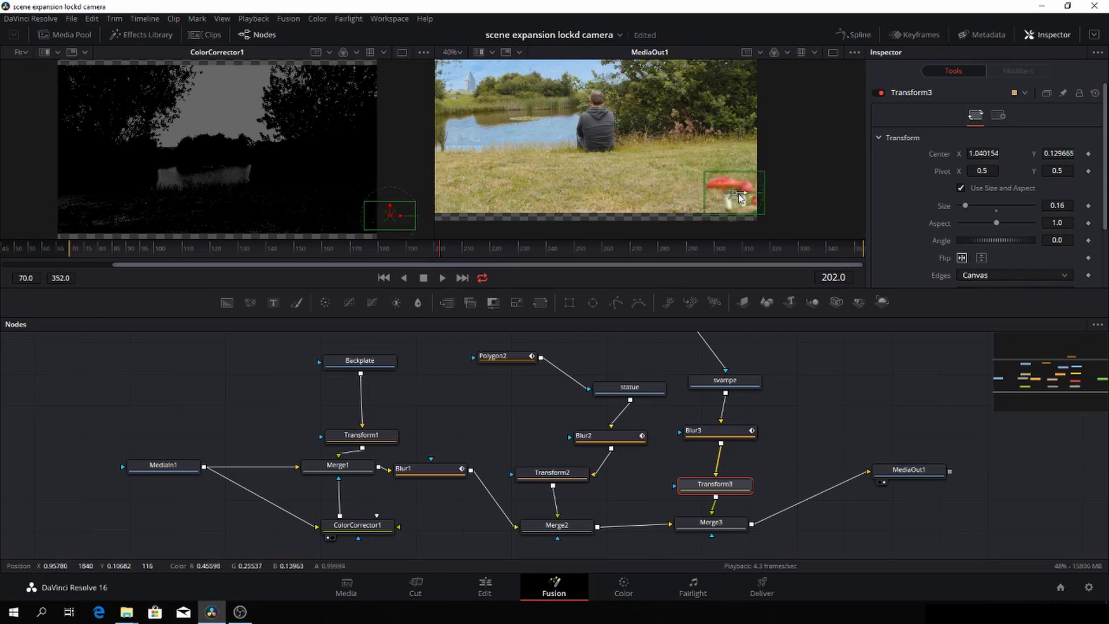